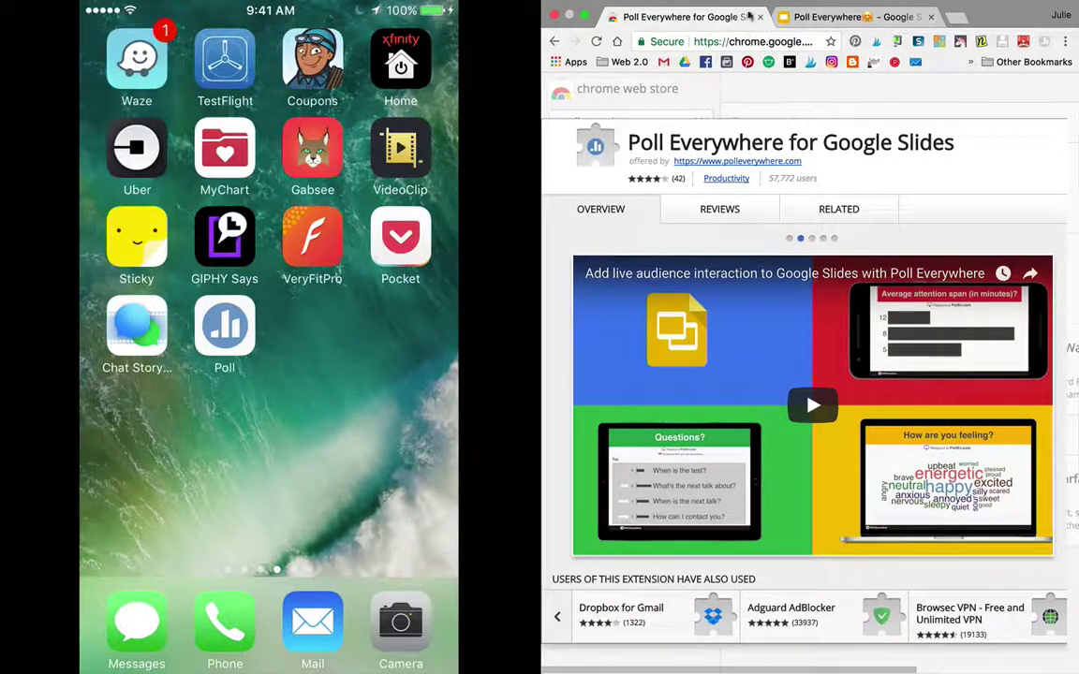
- Open the Poll Everywhere for Google Slides website from the extension menu, then return to the deck
left_click(810, 20)
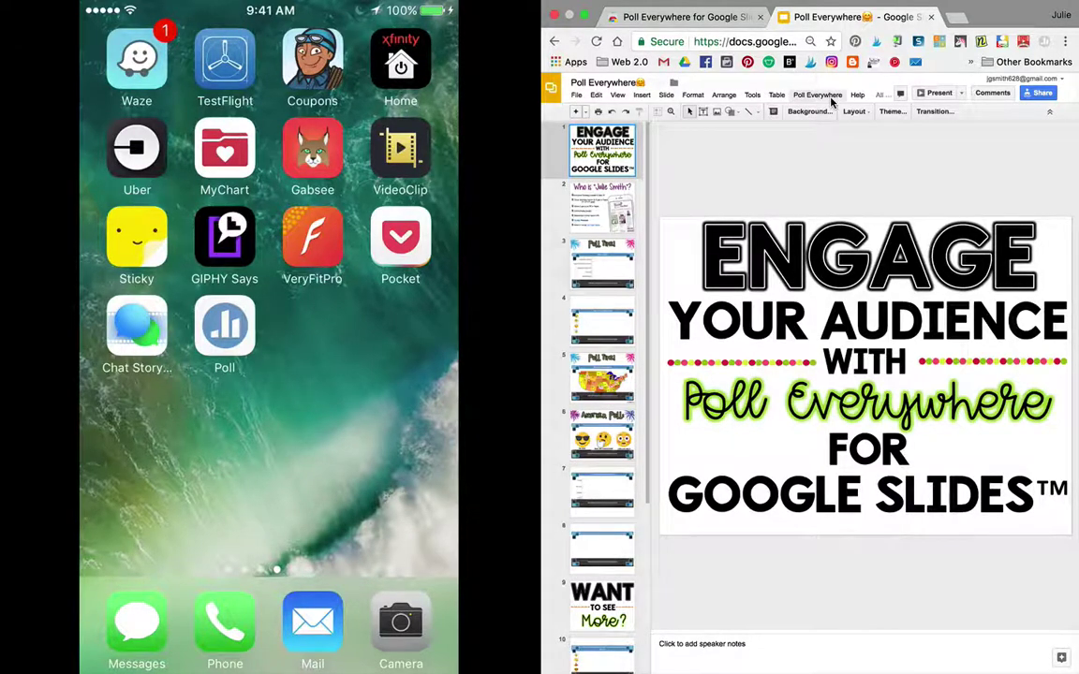
left_click(828, 95)
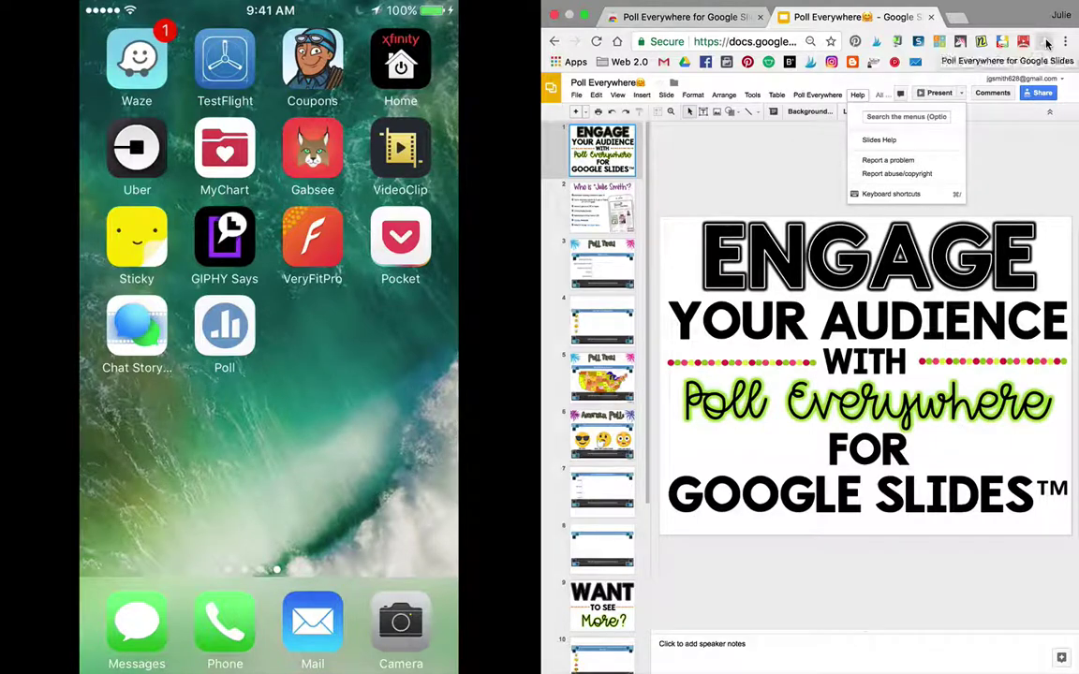
right_click(1046, 43)
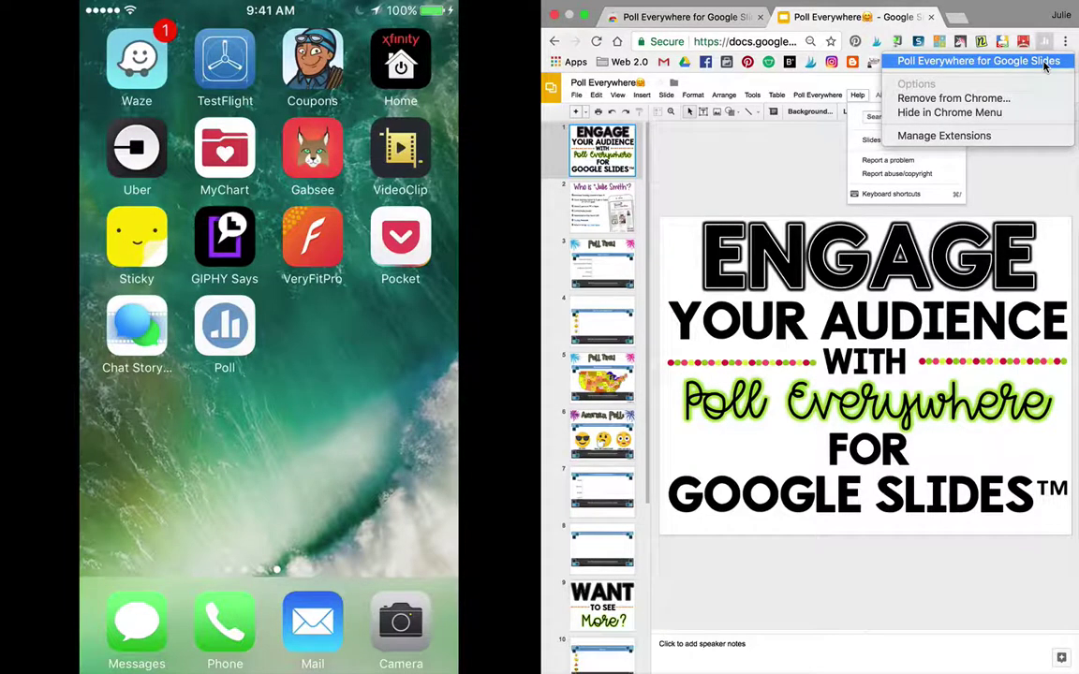
left_click(1045, 62)
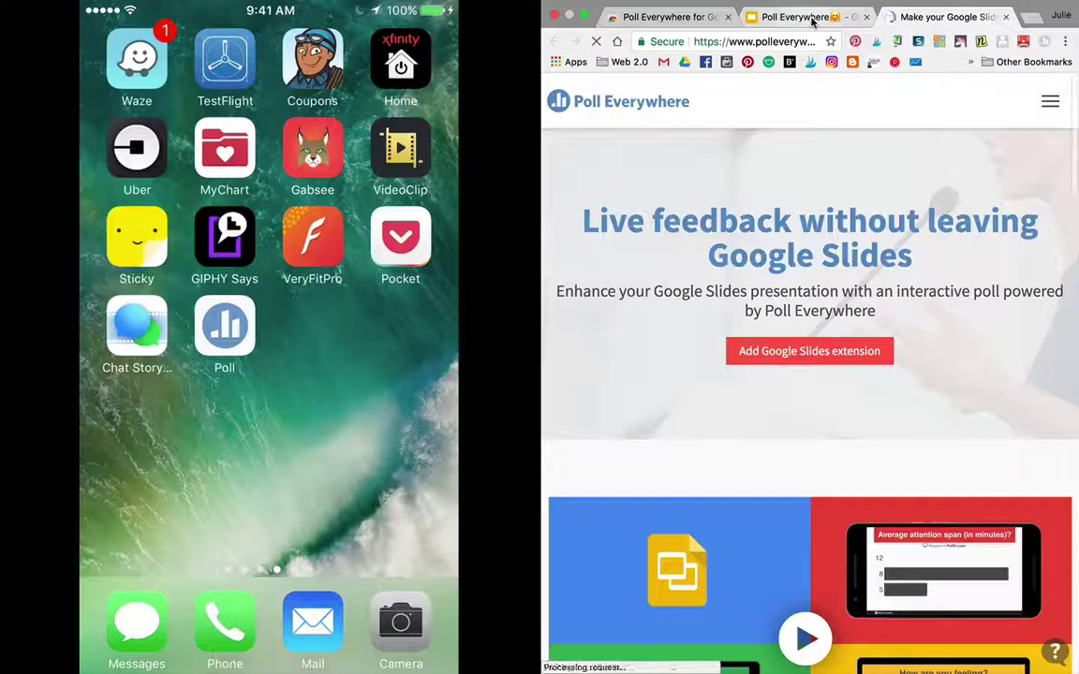
left_click(811, 19)
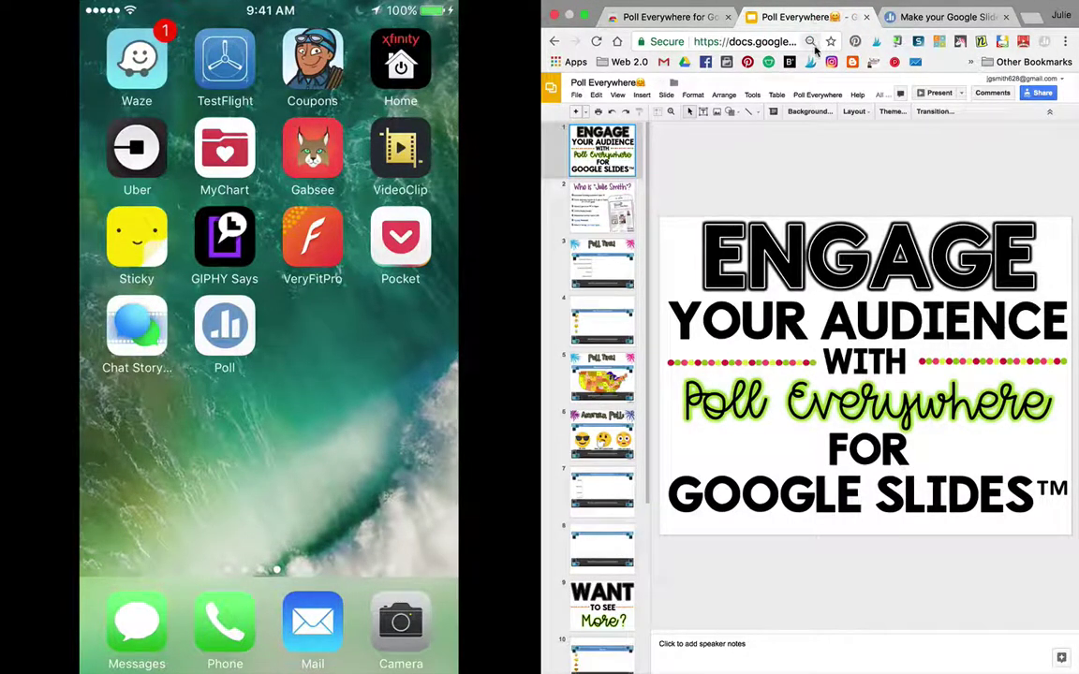
- Reopen the Poll Everywhere add-on options, check the website tab, and close the options
left_click(817, 94)
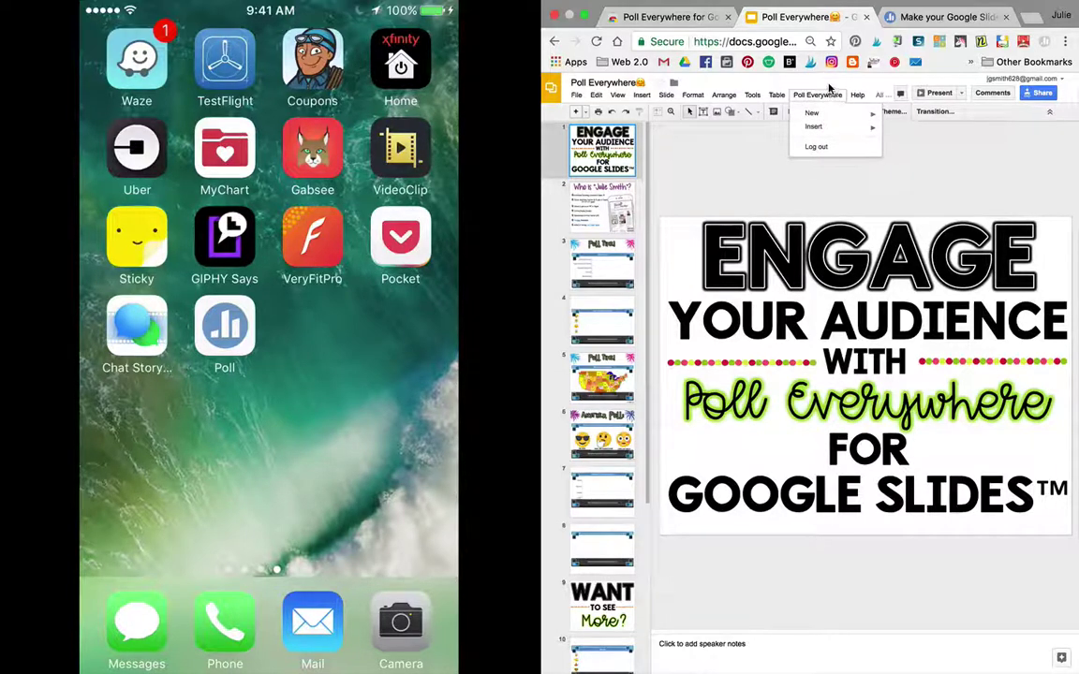
left_click(902, 18)
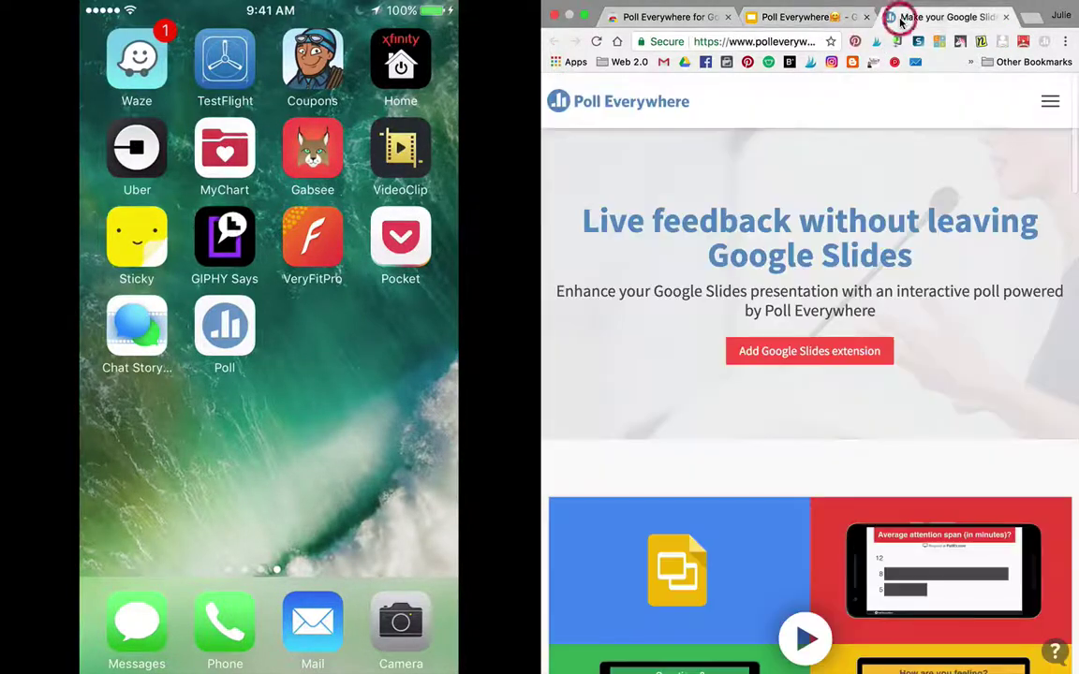
left_click(819, 18)
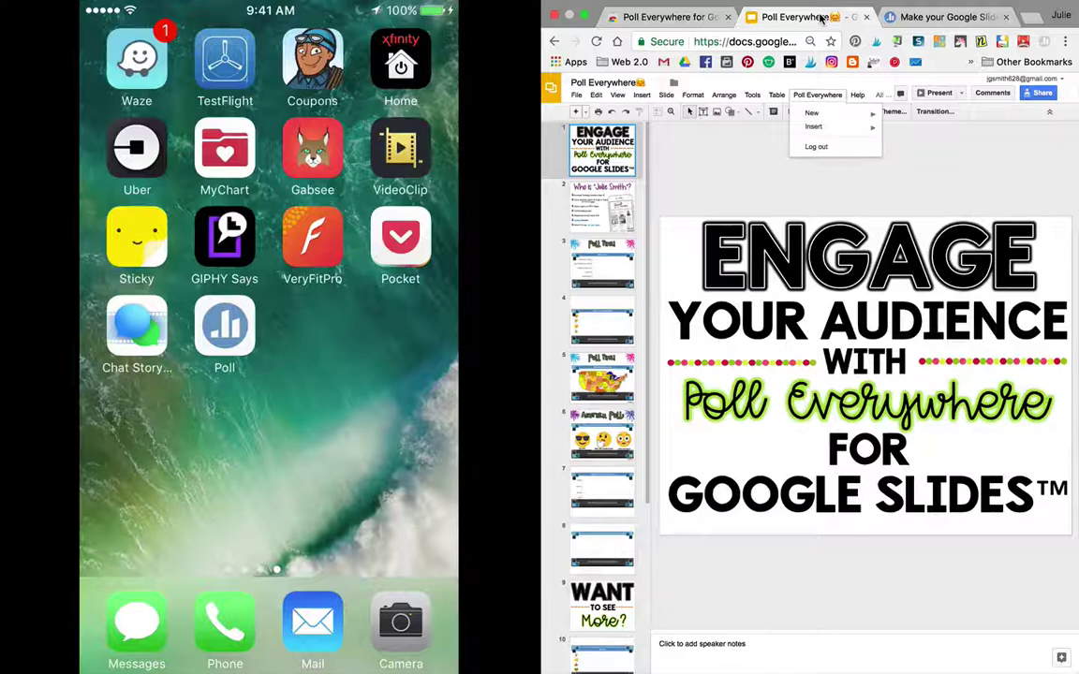
left_click(738, 160)
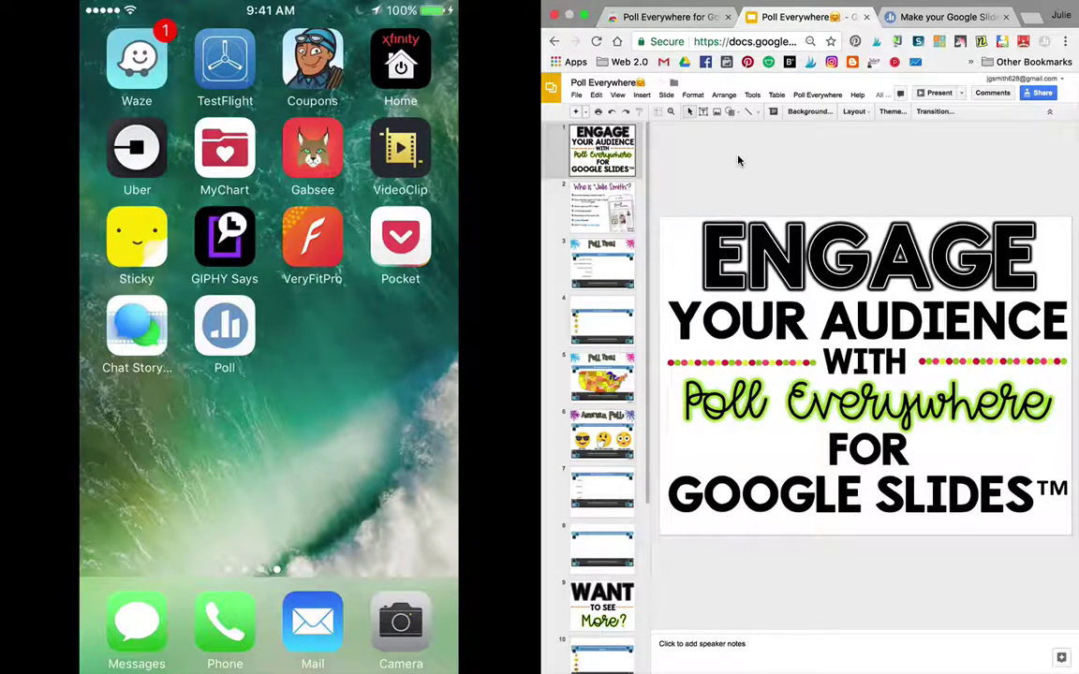
left_click(606, 261)
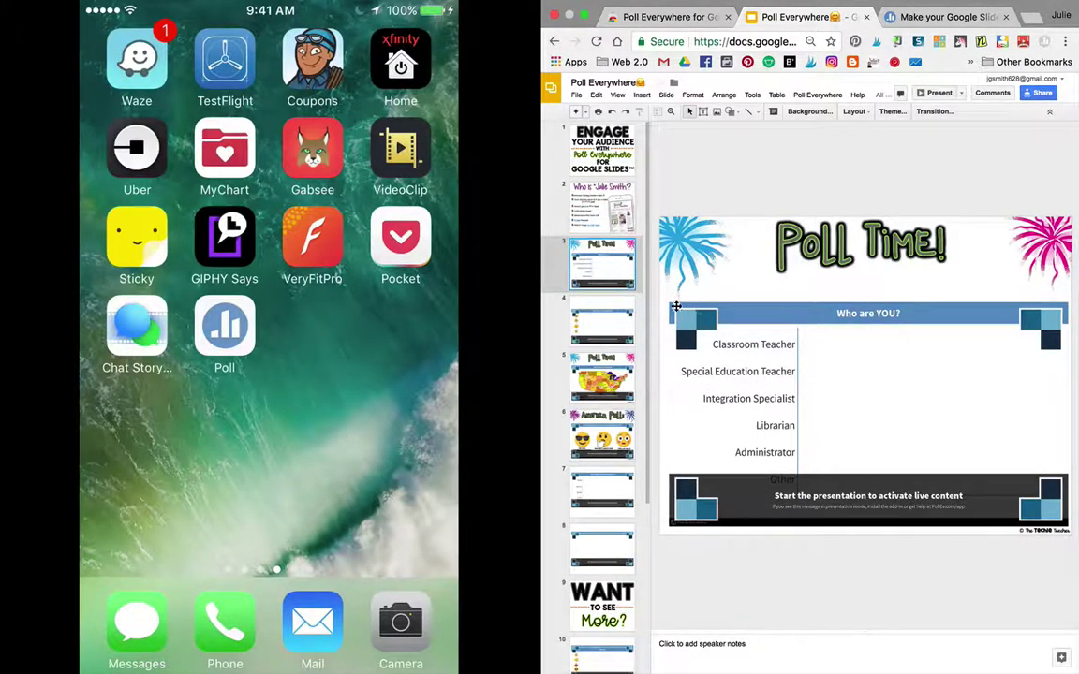
left_click(722, 380)
left_click_drag(722, 379, 753, 382)
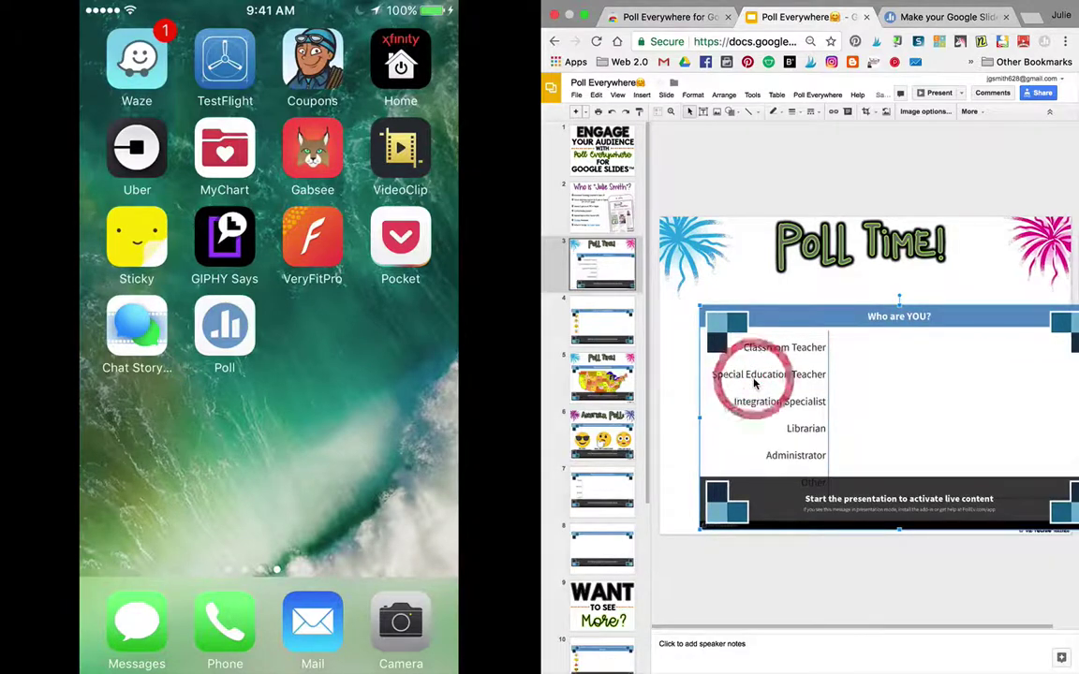
left_click(719, 379)
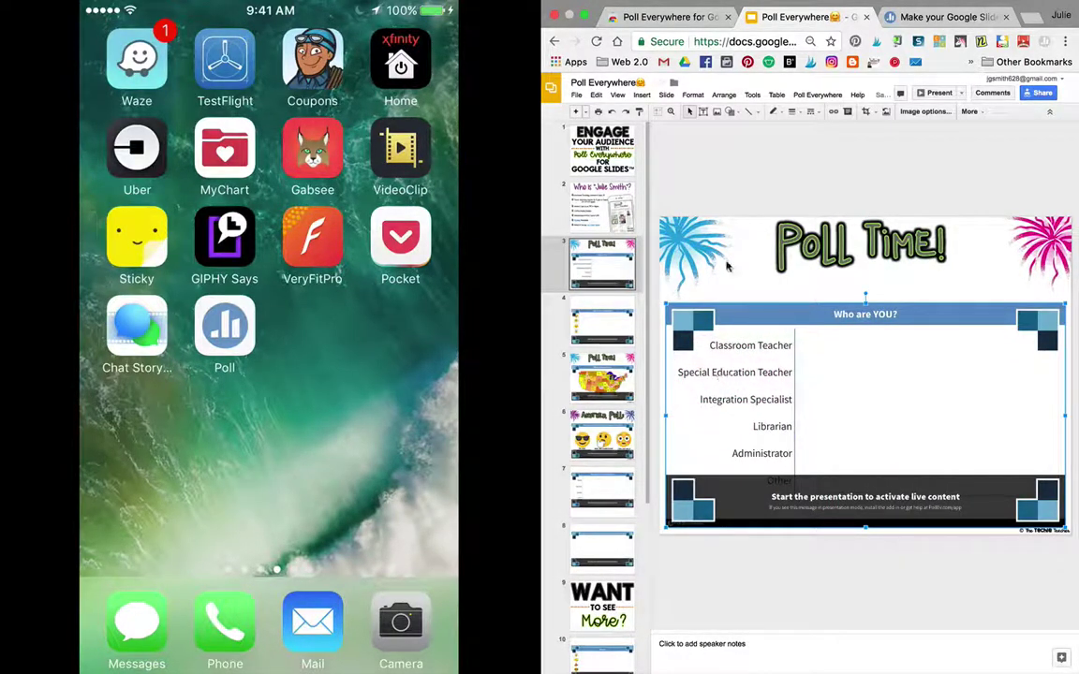
left_click(816, 189)
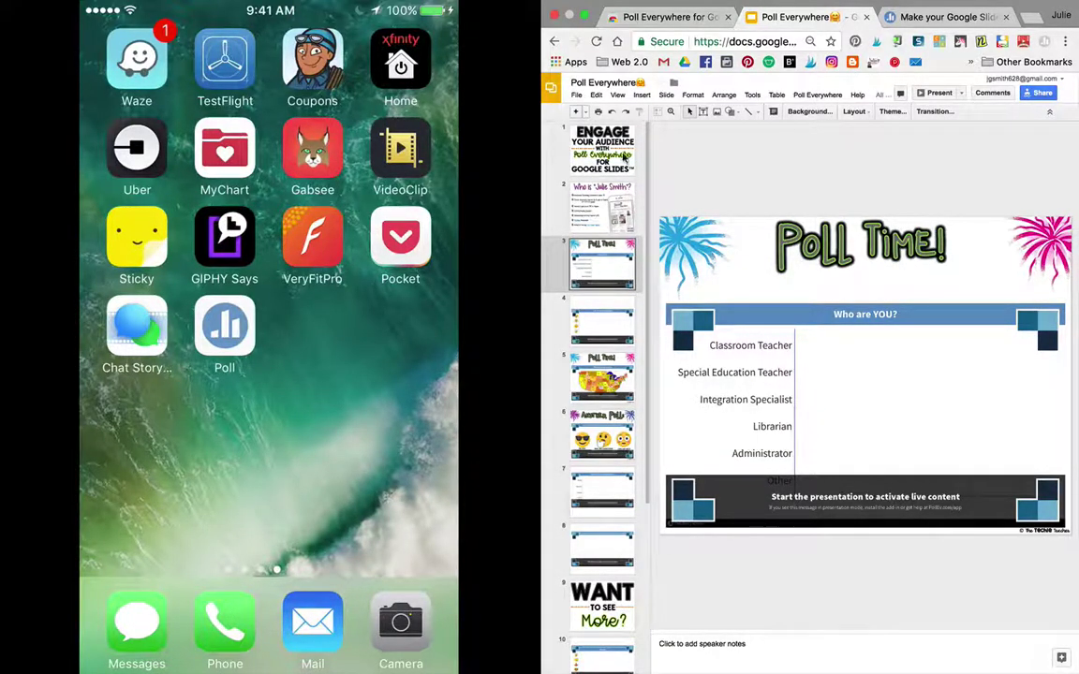
left_click(610, 143)
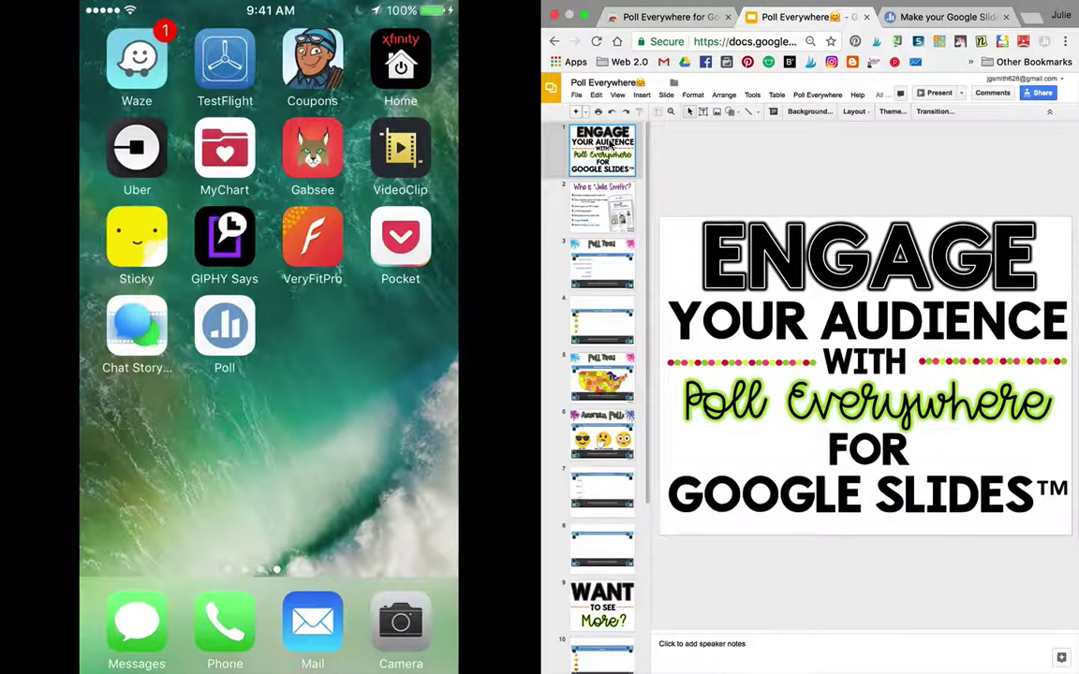
- Present the deck and advance past the speaker introduction to the first poll slide
left_click(937, 94)
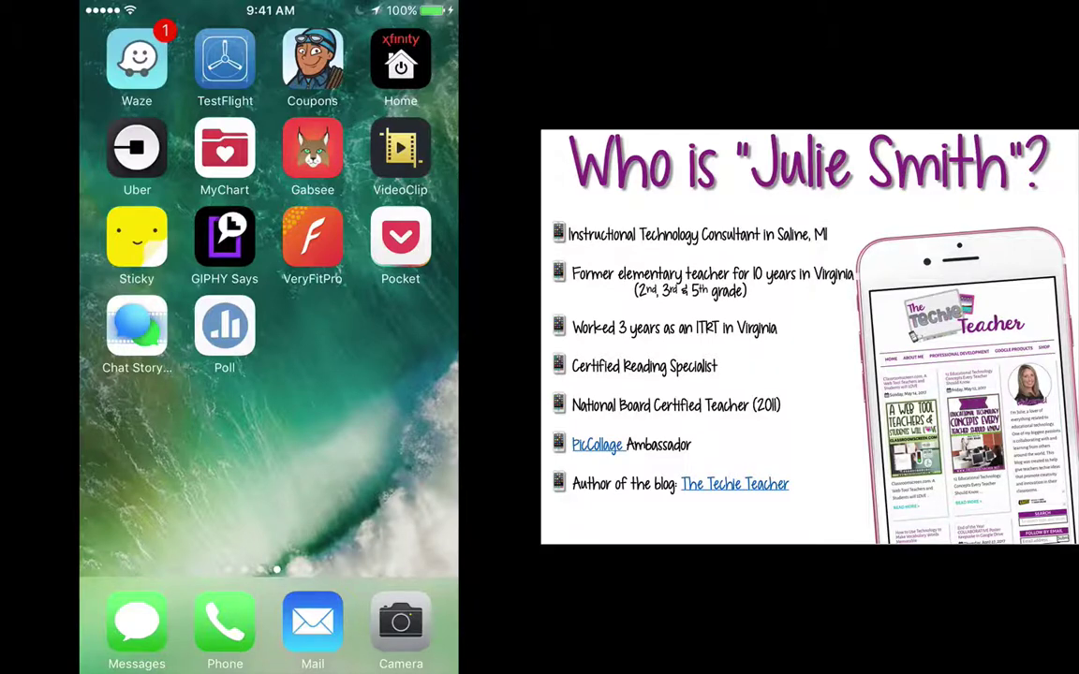
key("Right")
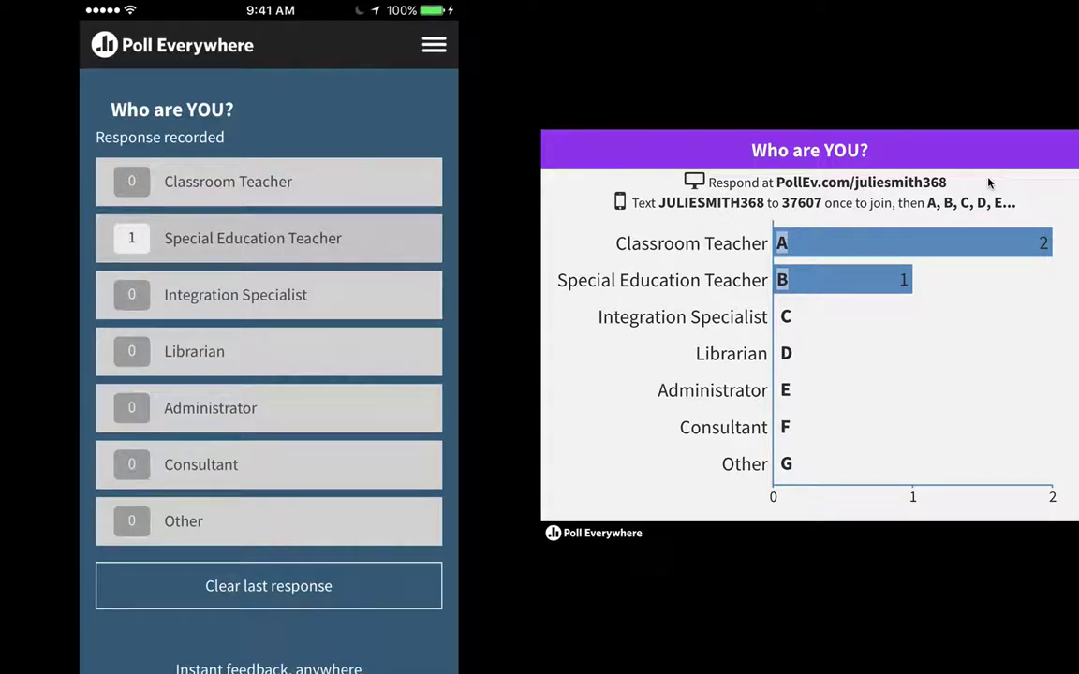
- Advance to the 'How are you feeling today?' emoji poll, then on to the US map poll
key("Right")
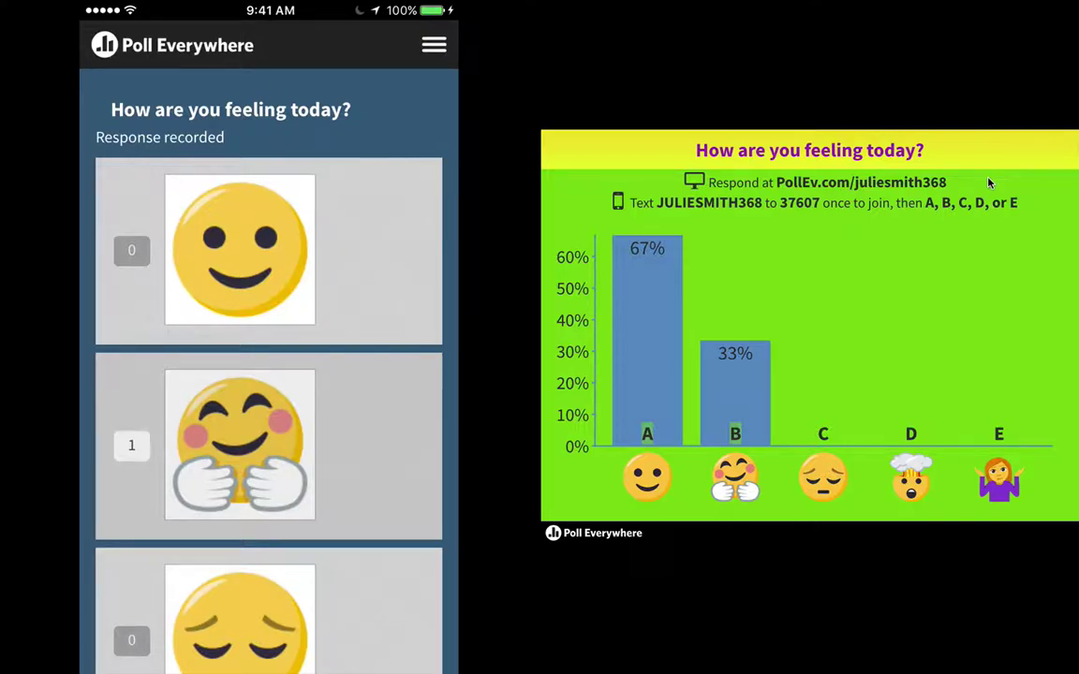
key("Right")
key("Right")
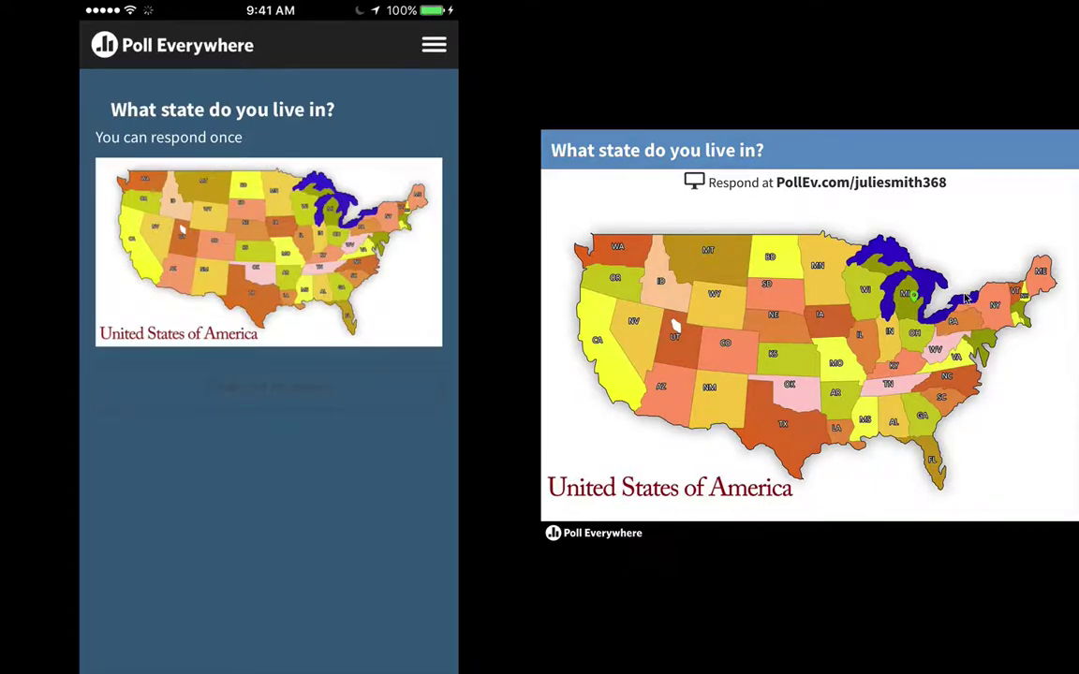
- Pin Texas on the map poll, then advance to the technology feelings poll
left_click(263, 294)
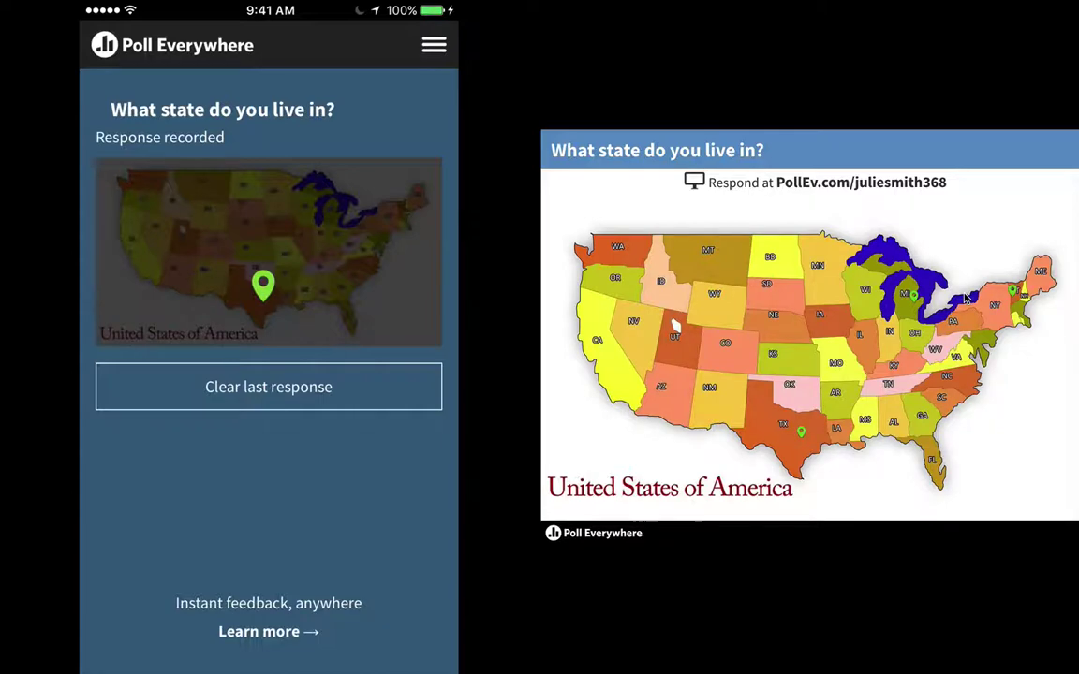
left_click(966, 298)
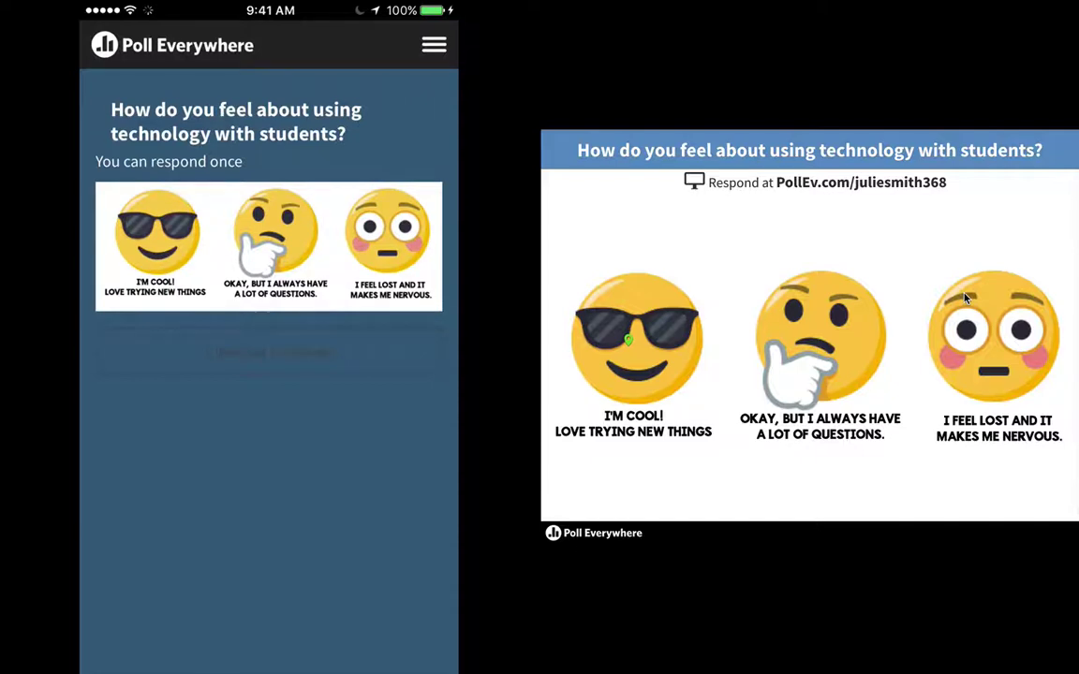
- Pin the questioning emoji on the technology poll, then advance to the gif poll
left_click(262, 208)
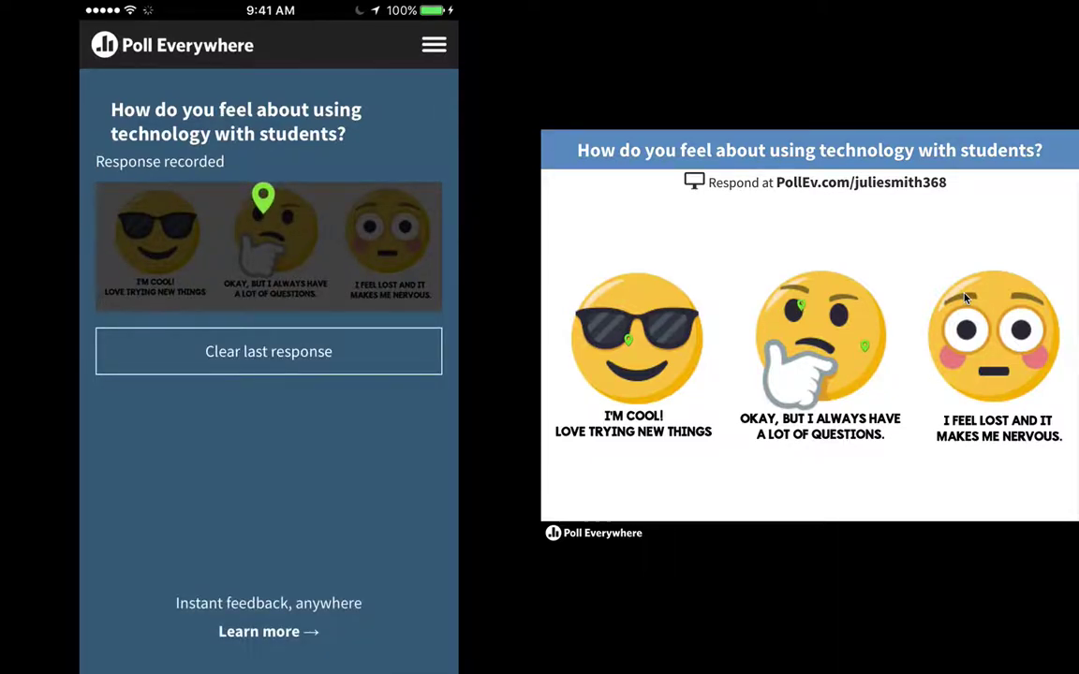
key("Right")
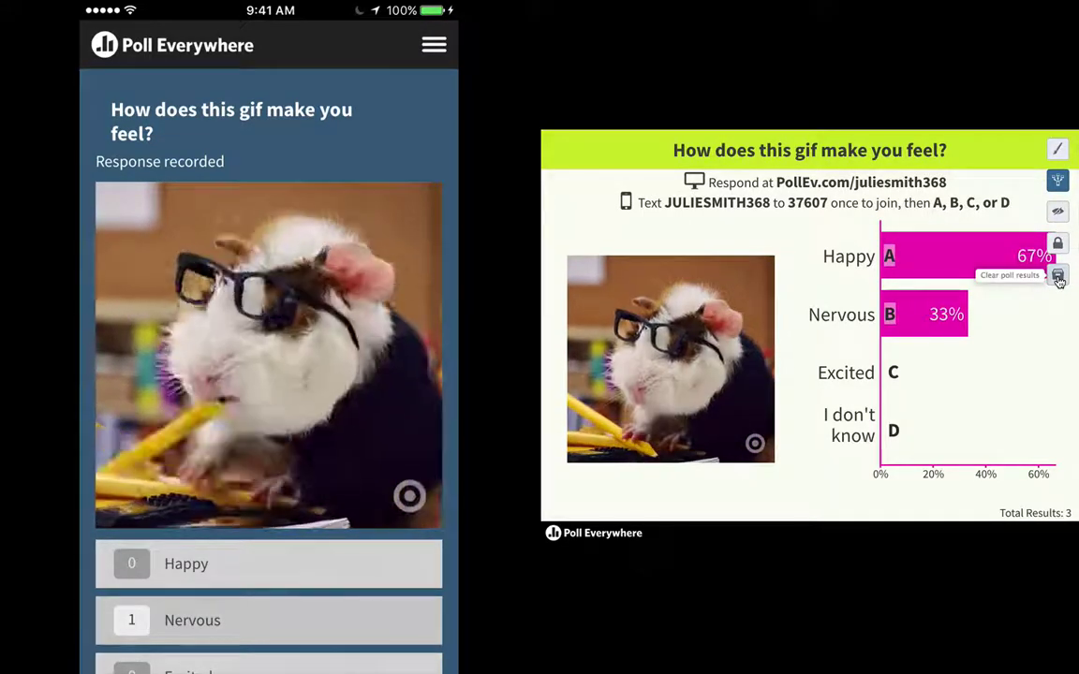
- Use the Clear poll results icon to reset the gif poll to 0 responses
left_click(1058, 279)
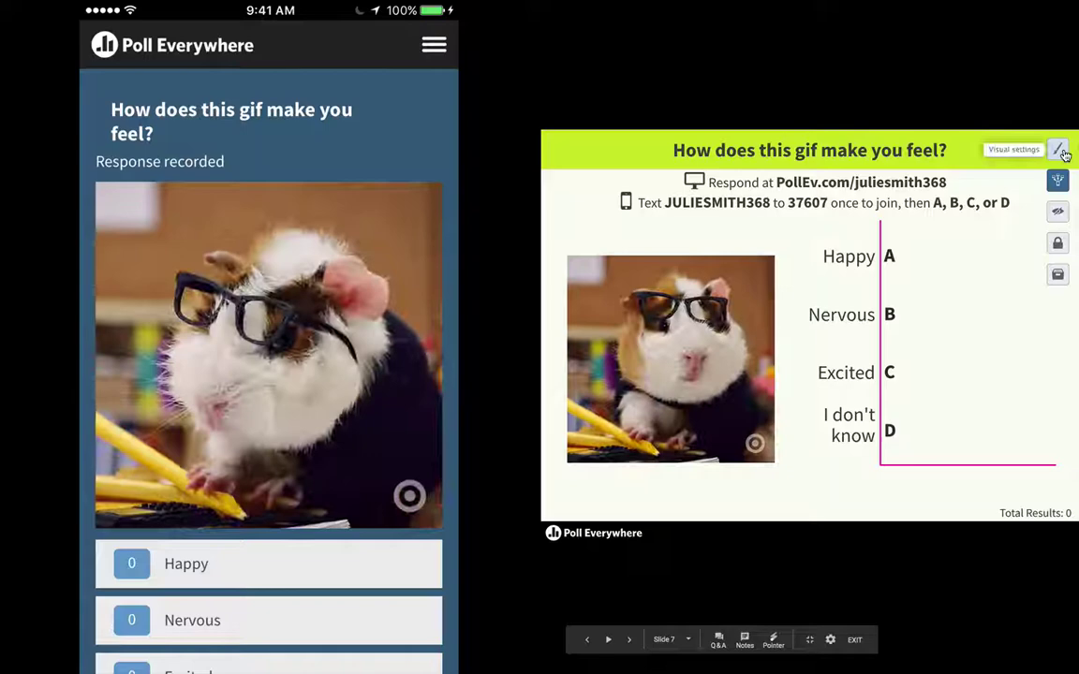
left_click(1061, 152)
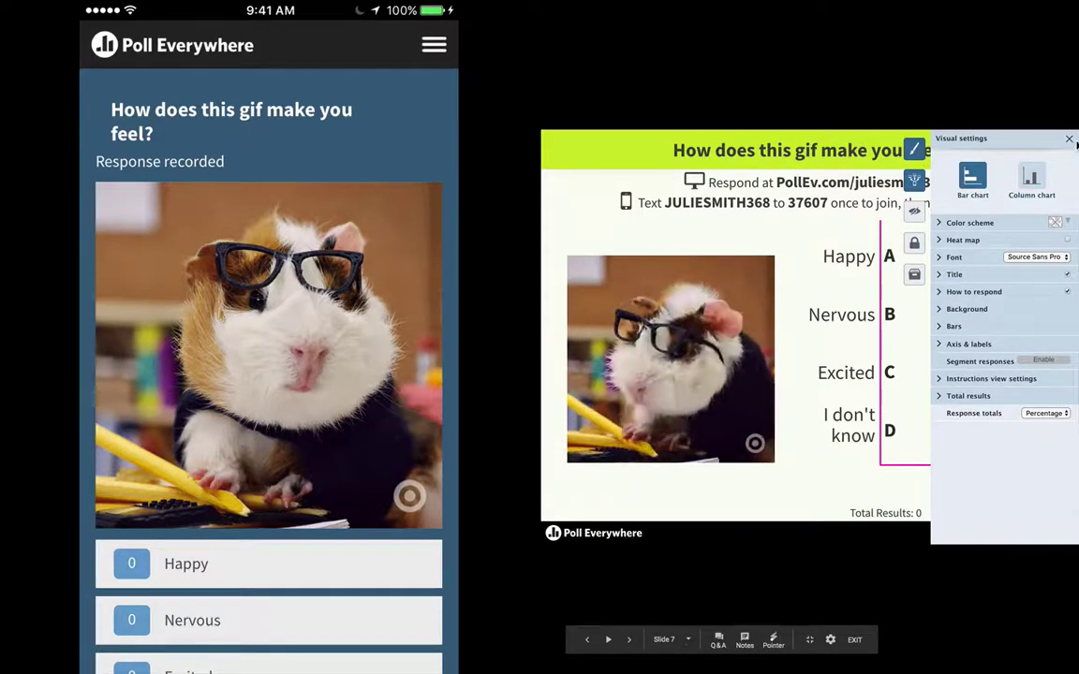
left_click(1069, 138)
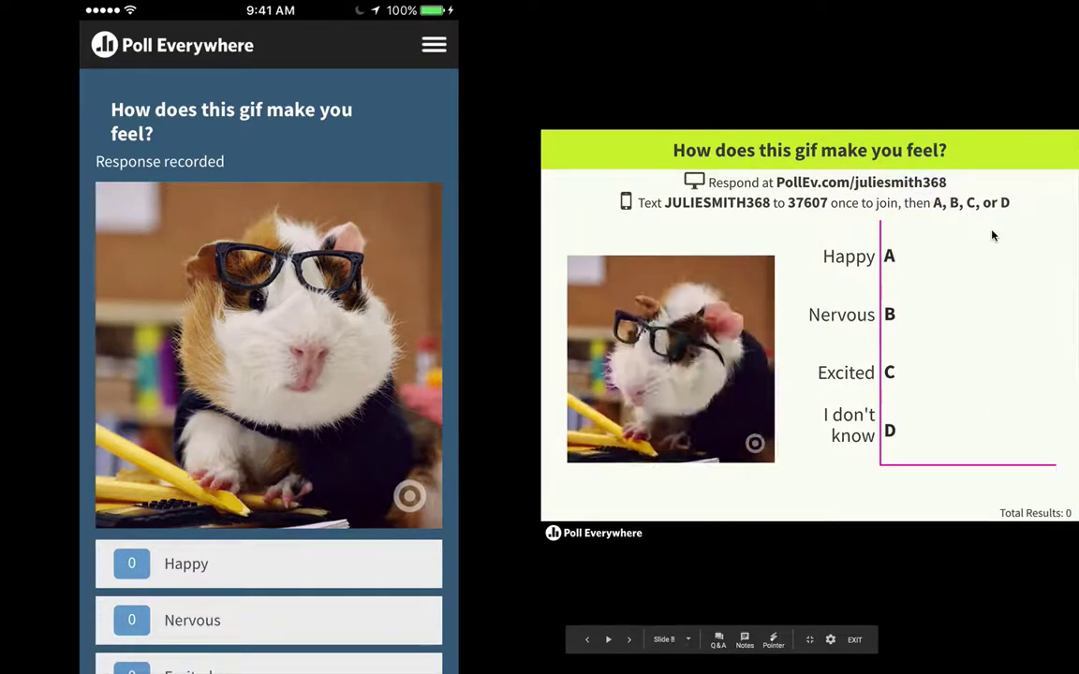
- Advance to the devices poll and submit 'Chromebook' and 'Ipod' answers from the phone
key("Right")
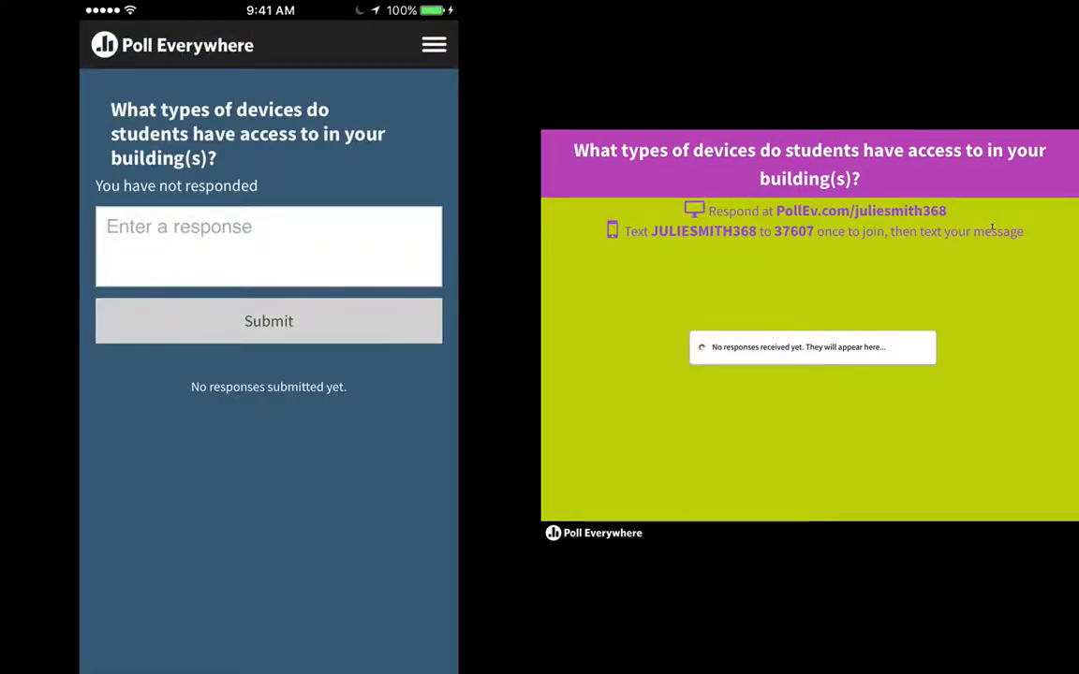
left_click(269, 246)
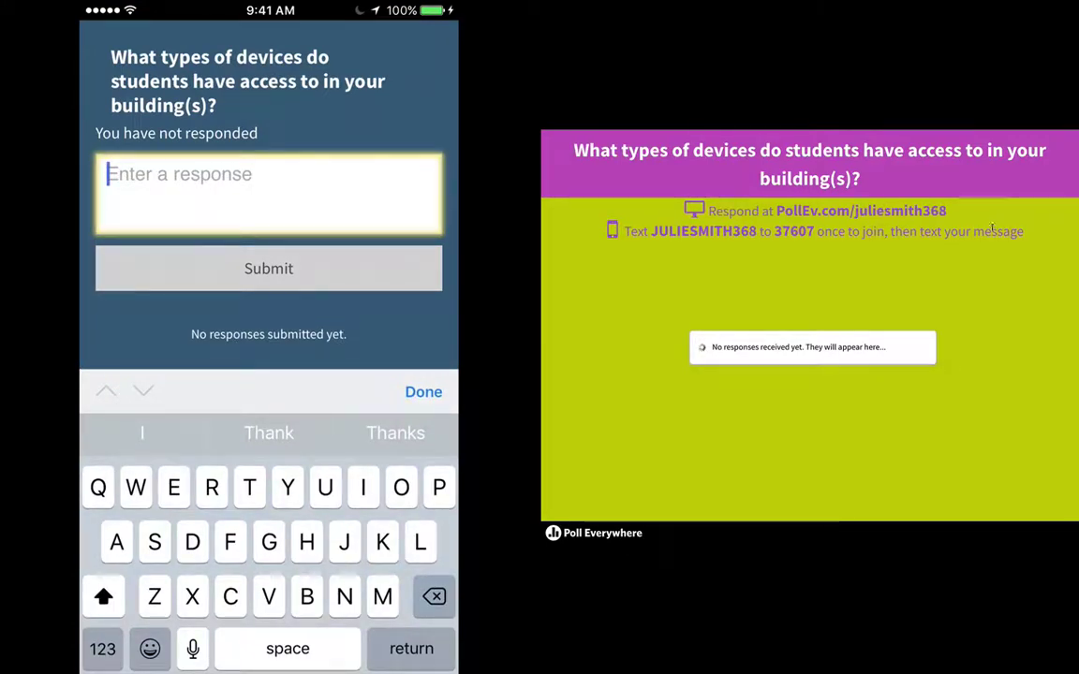
type("Chromrbook")
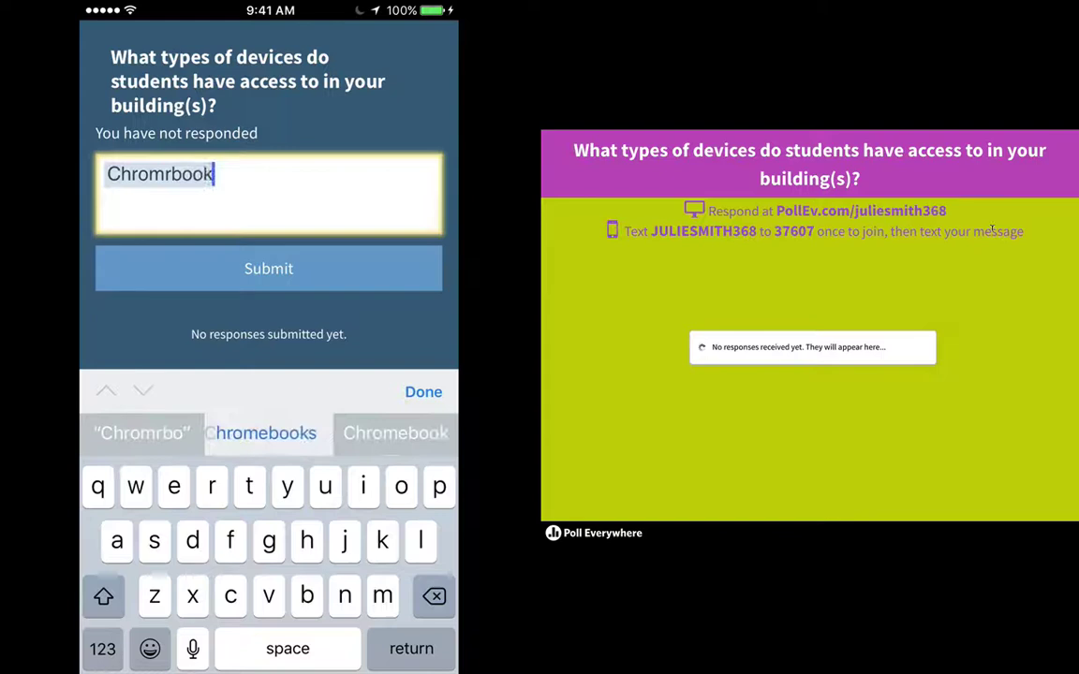
key("Return")
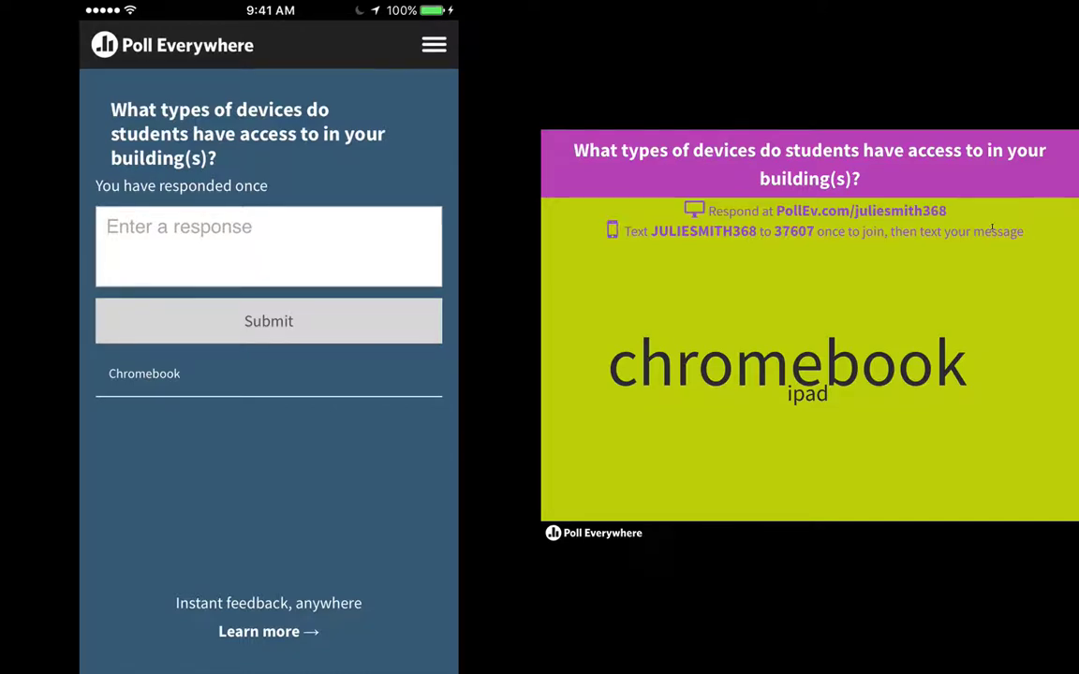
left_click(269, 245)
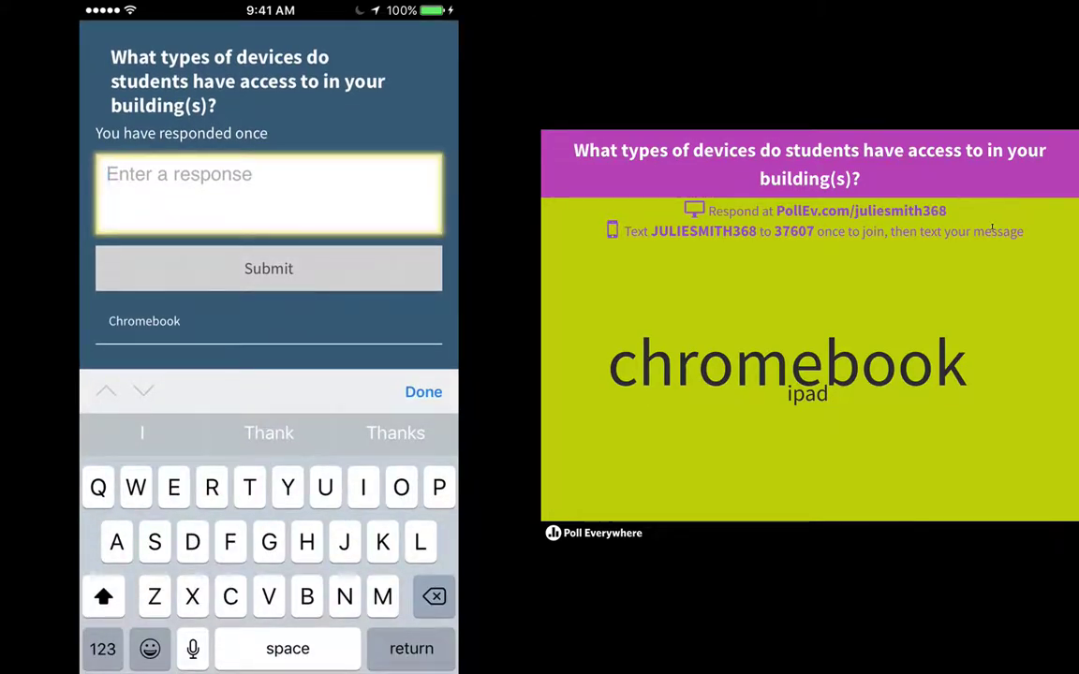
type("Ipod")
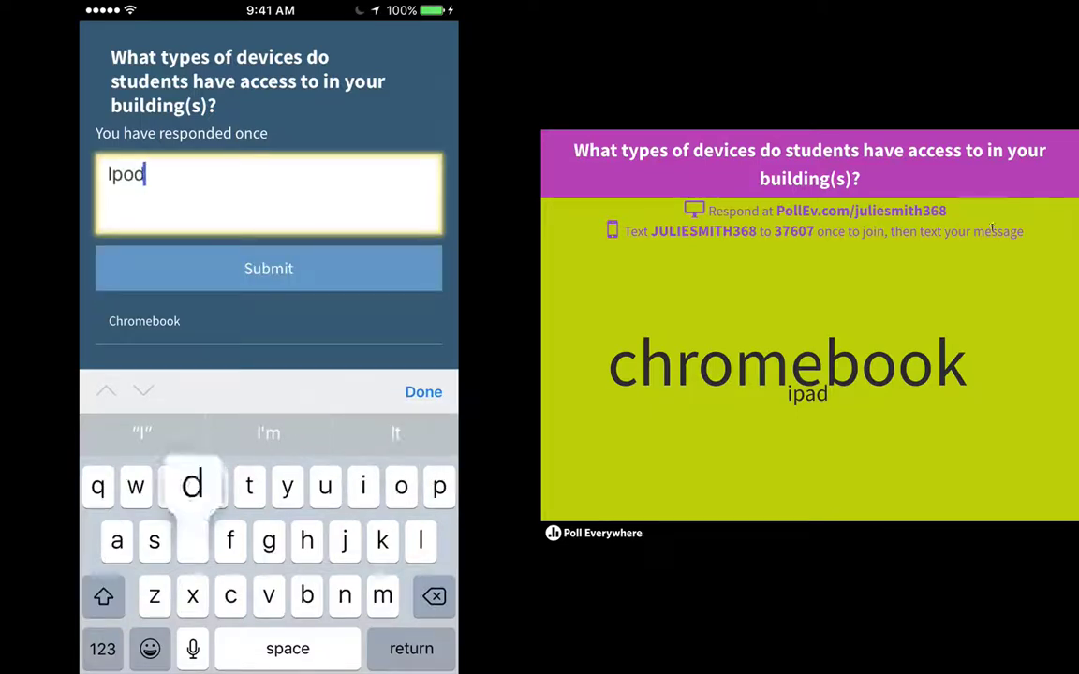
left_click(269, 269)
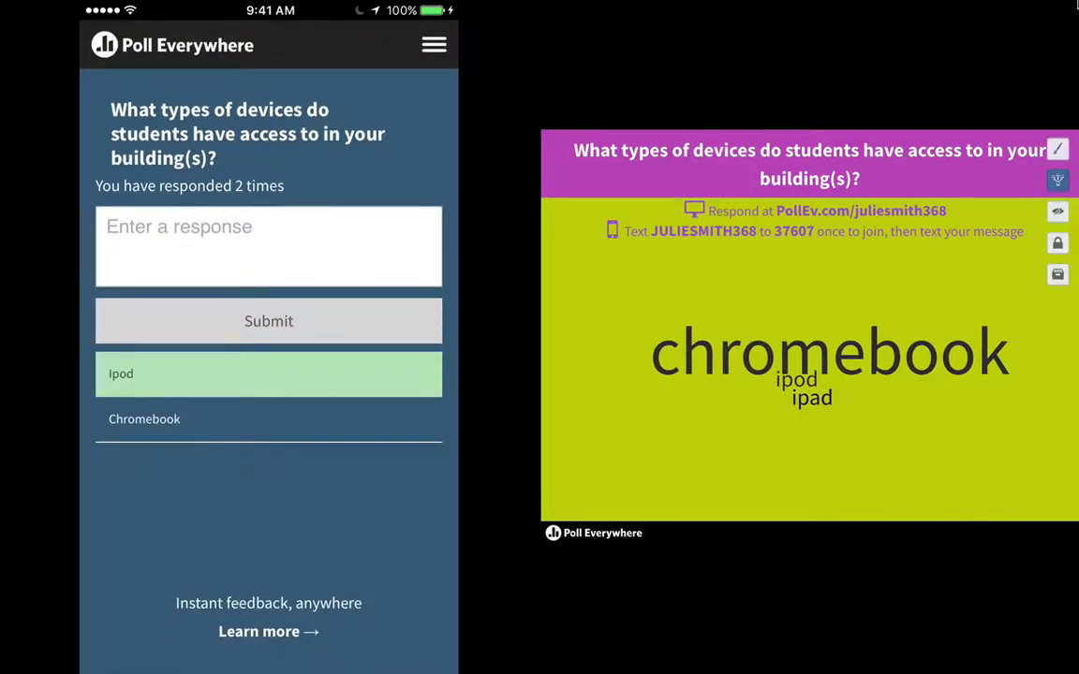
- In the poll's visual settings, try Text Wall and Cluster, then settle on Ticker
left_click(1058, 153)
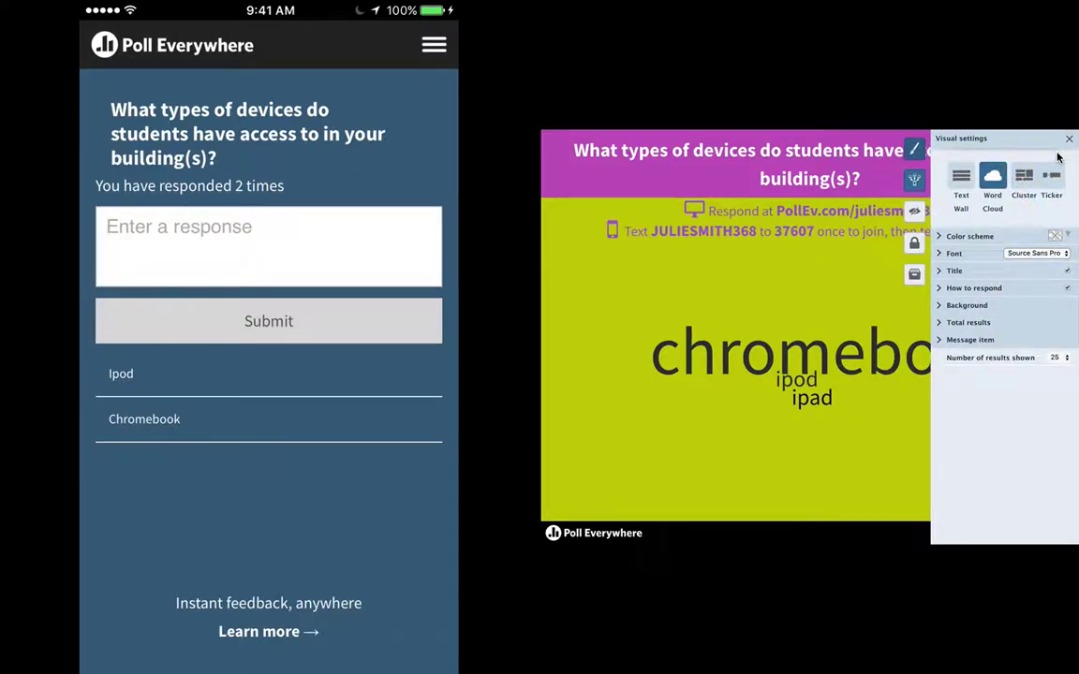
left_click(971, 187)
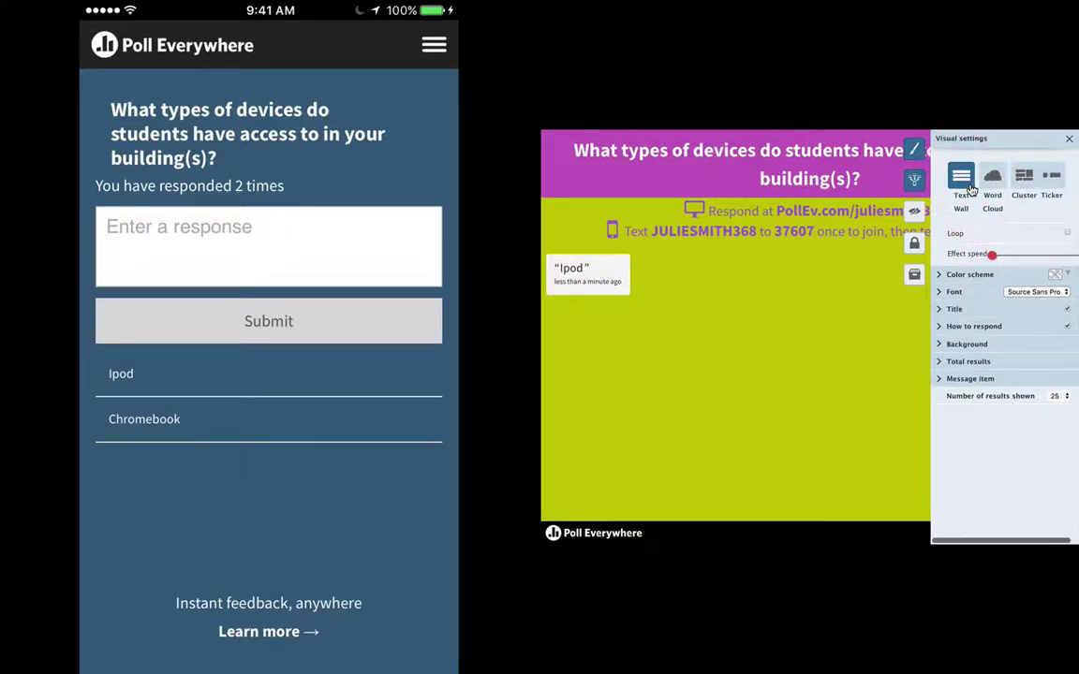
left_click(1019, 187)
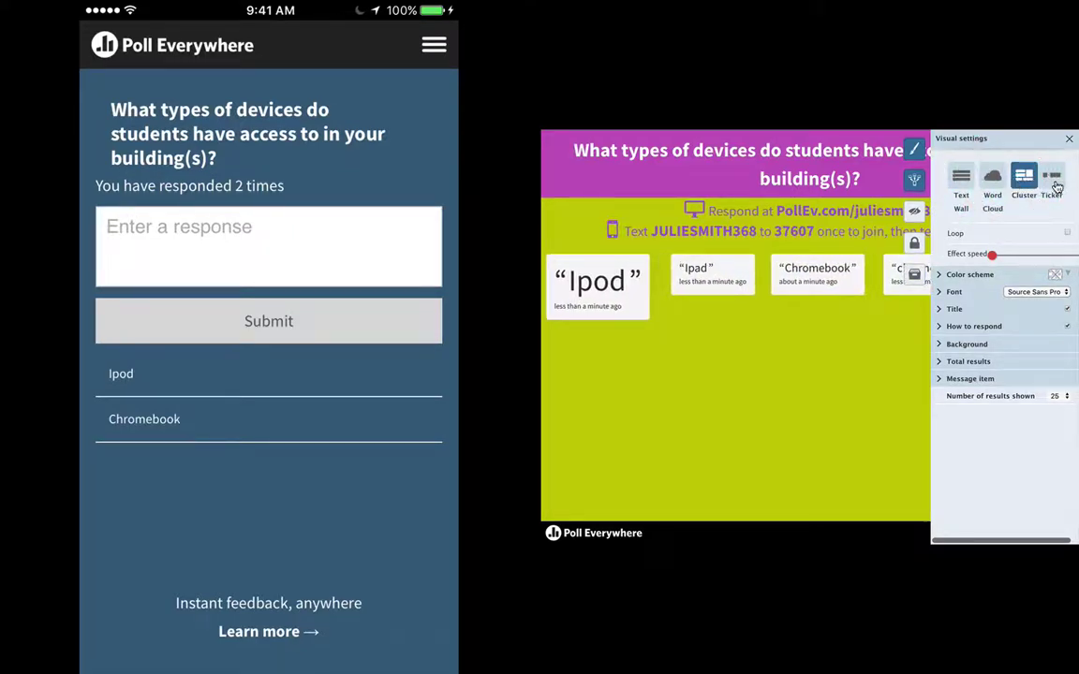
left_click(1055, 182)
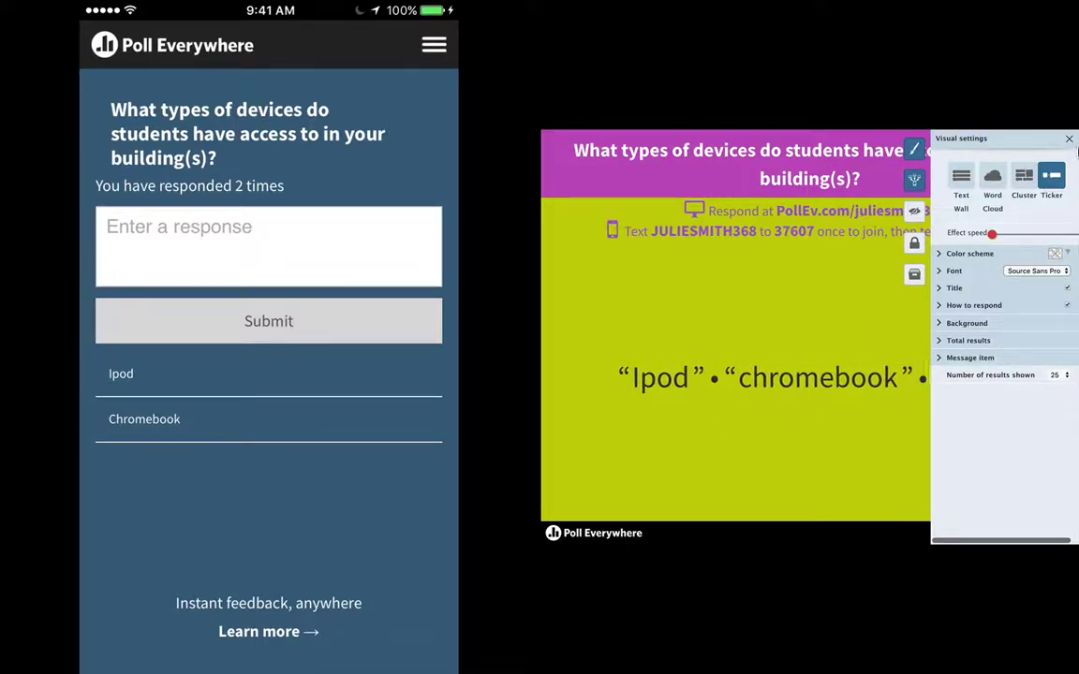
left_click(1072, 139)
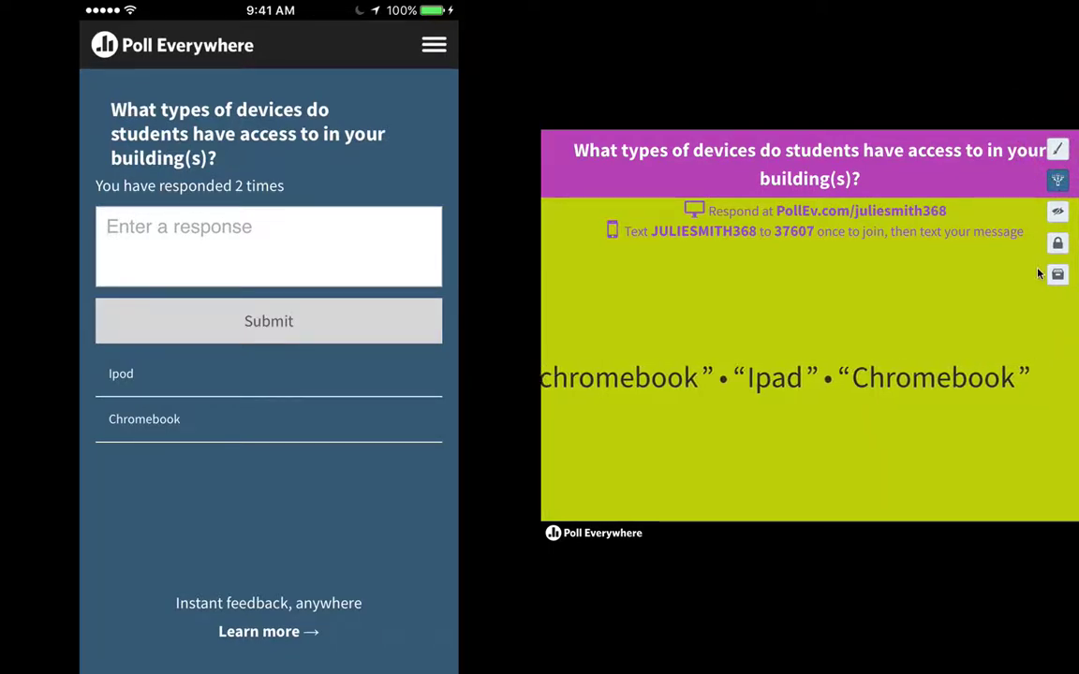
- Advance through the emoji ranking poll to the one-word feelings poll
key("Right")
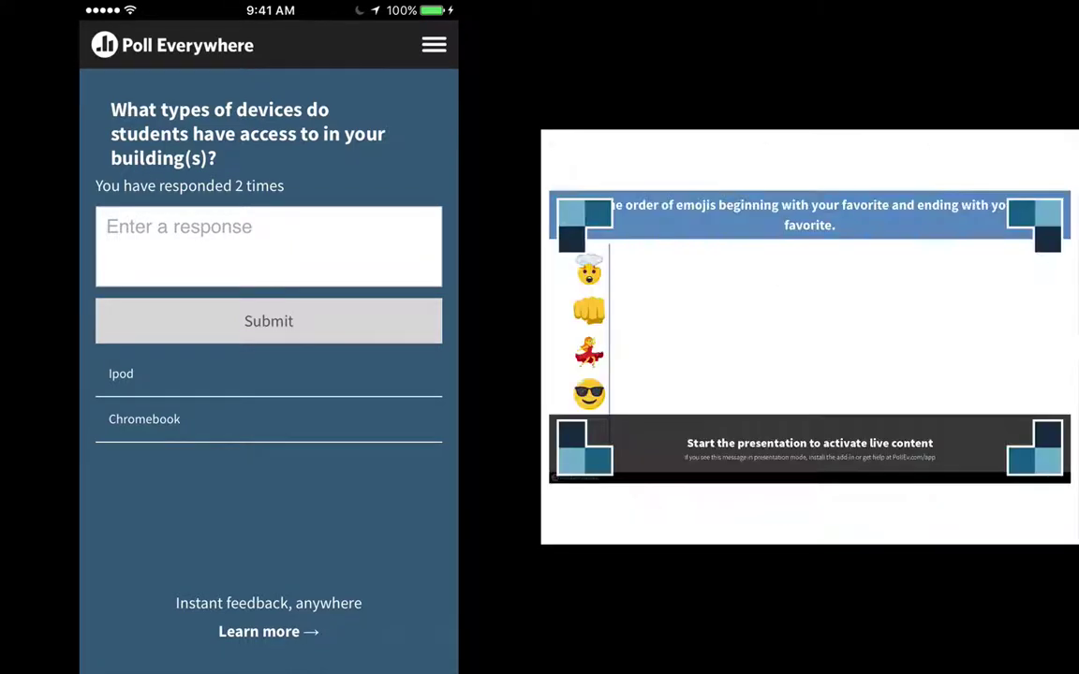
left_click(1038, 274)
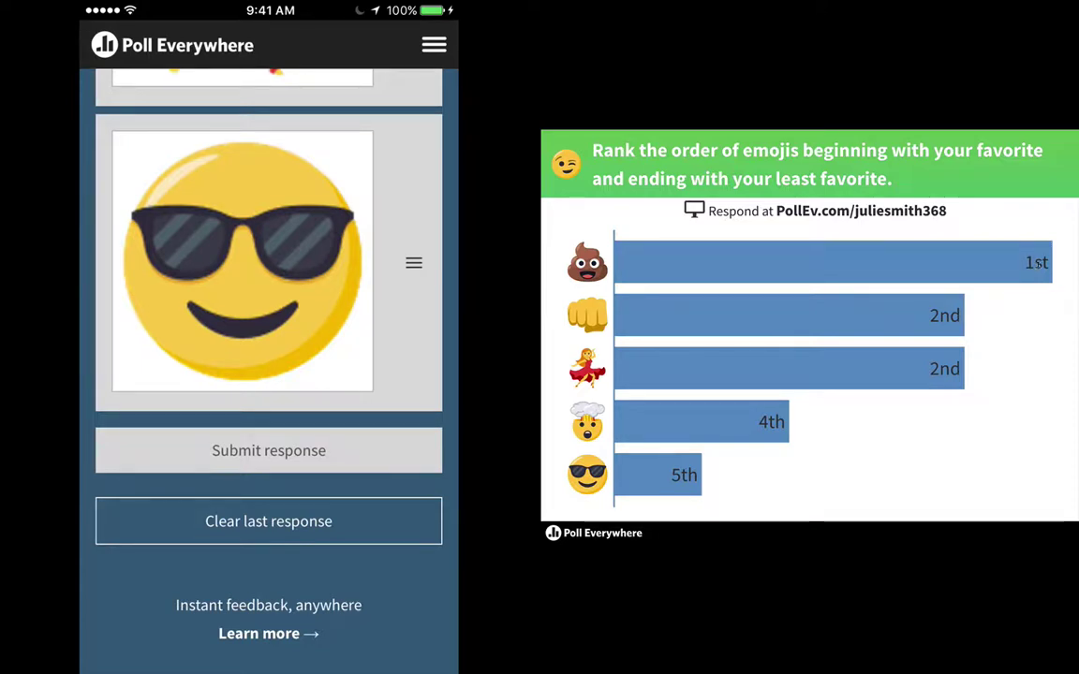
left_click(1036, 270)
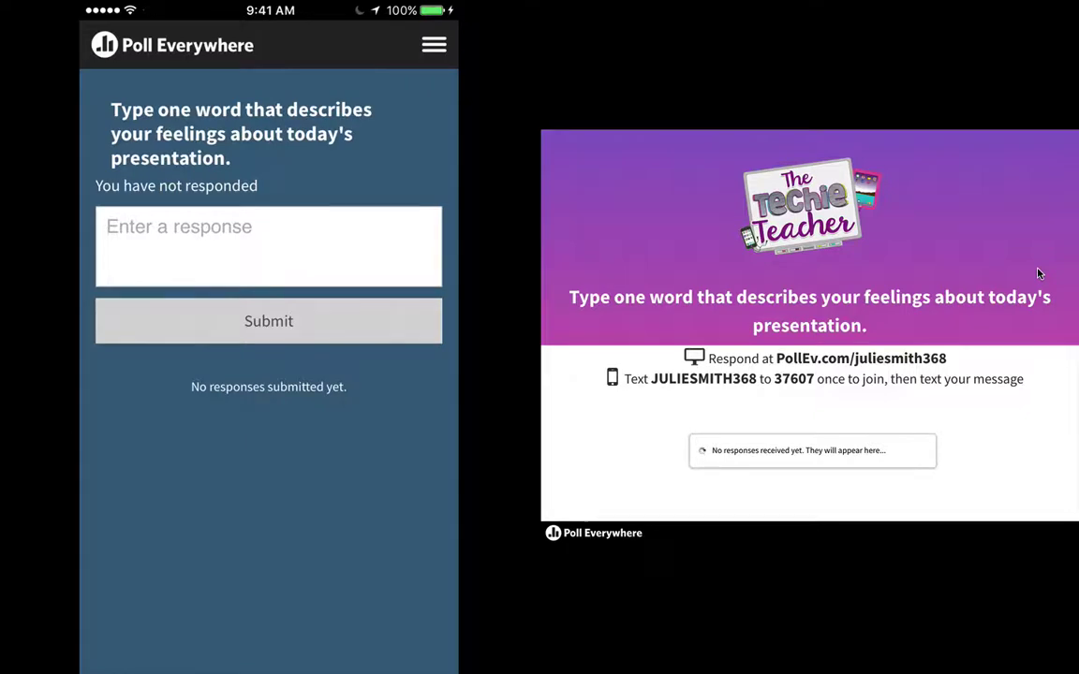
- Submit 'Excited' from the phone to the one-word feelings poll
left_click(269, 245)
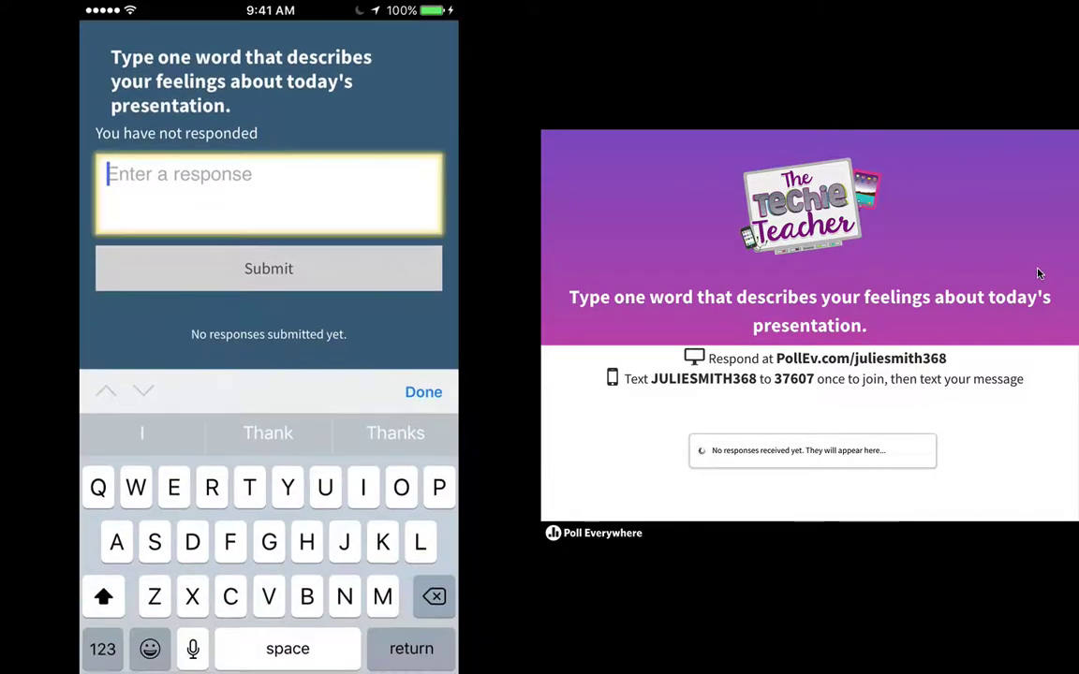
type("Excited")
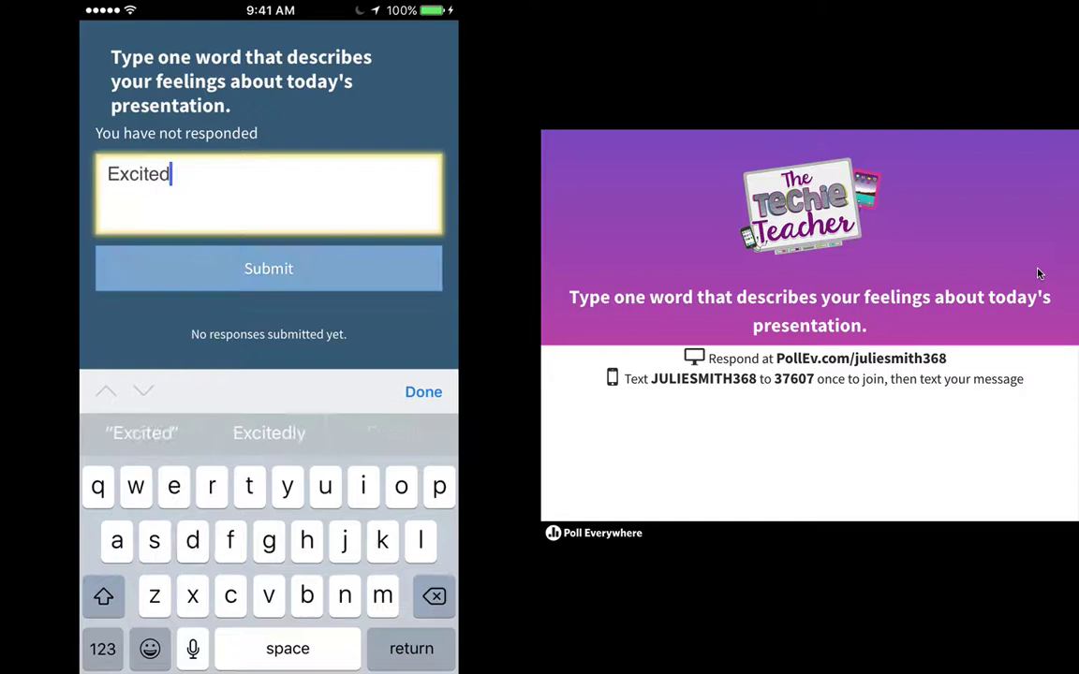
key("Return")
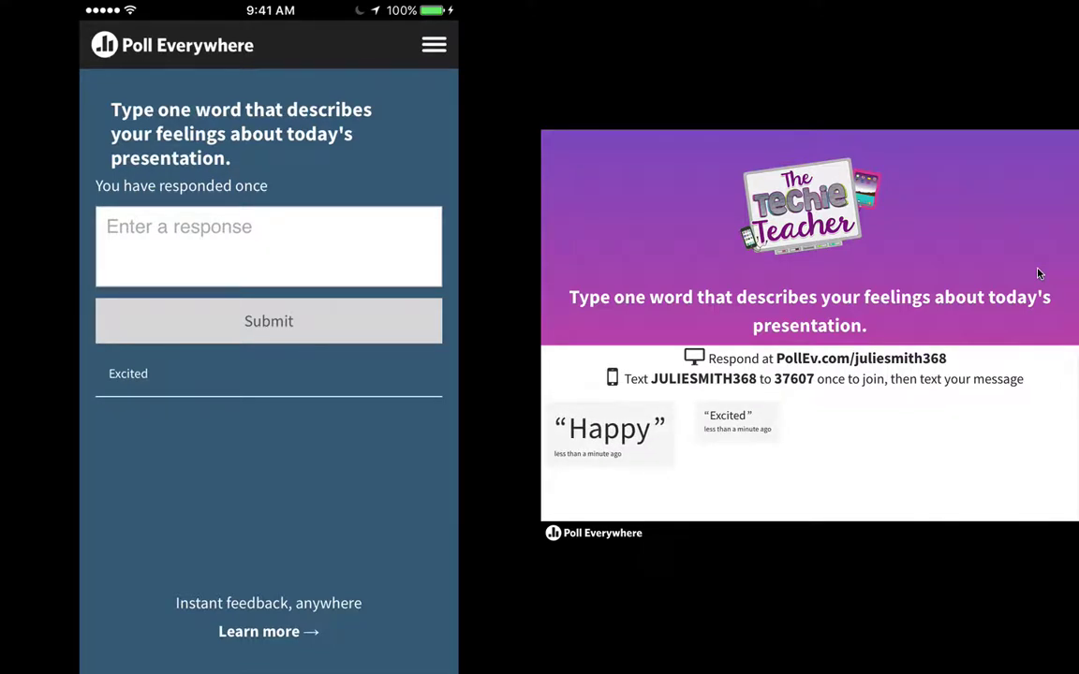
- Submit 'How old are you?' to the Q&A poll from the phone, then advance to the Wrap Up Survey
left_click(1038, 274)
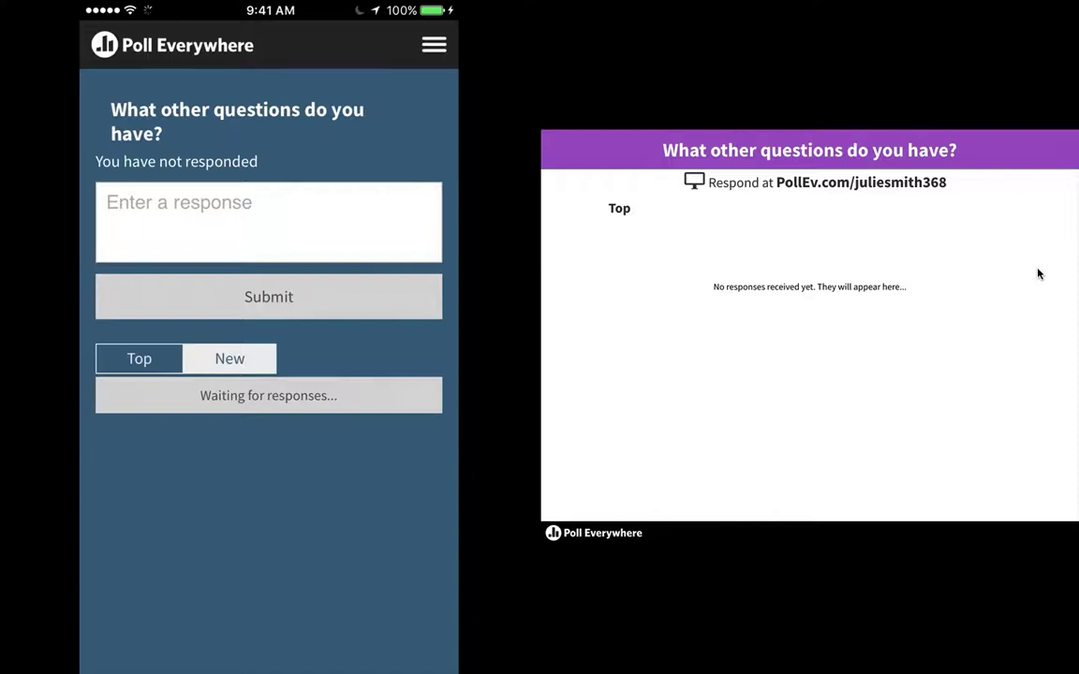
left_click(269, 222)
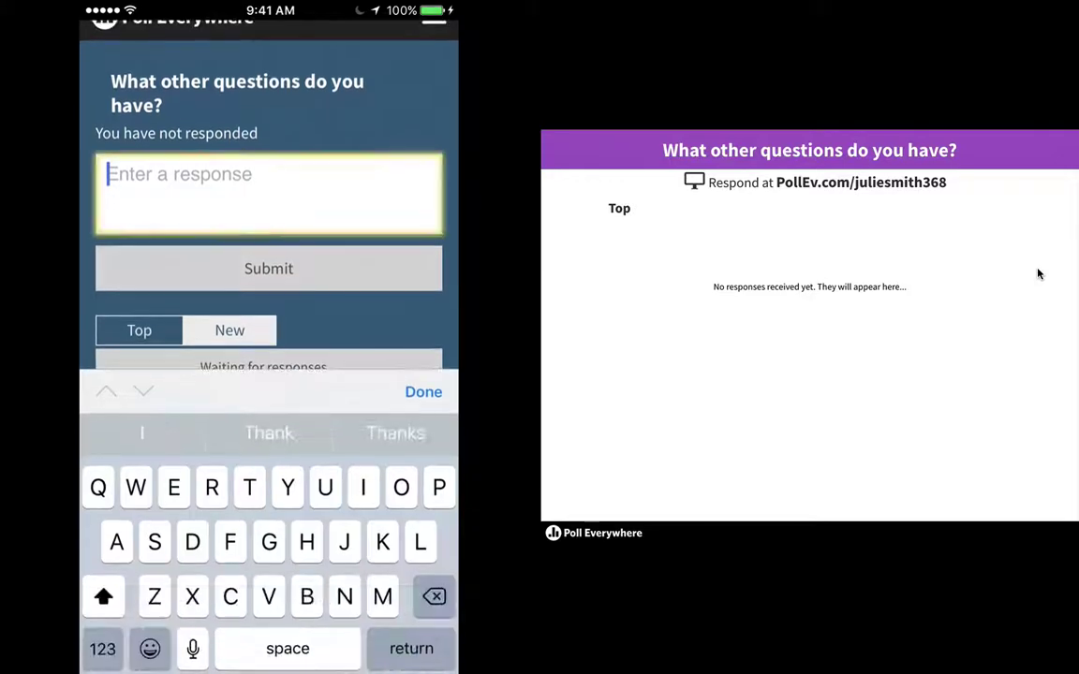
type("How o")
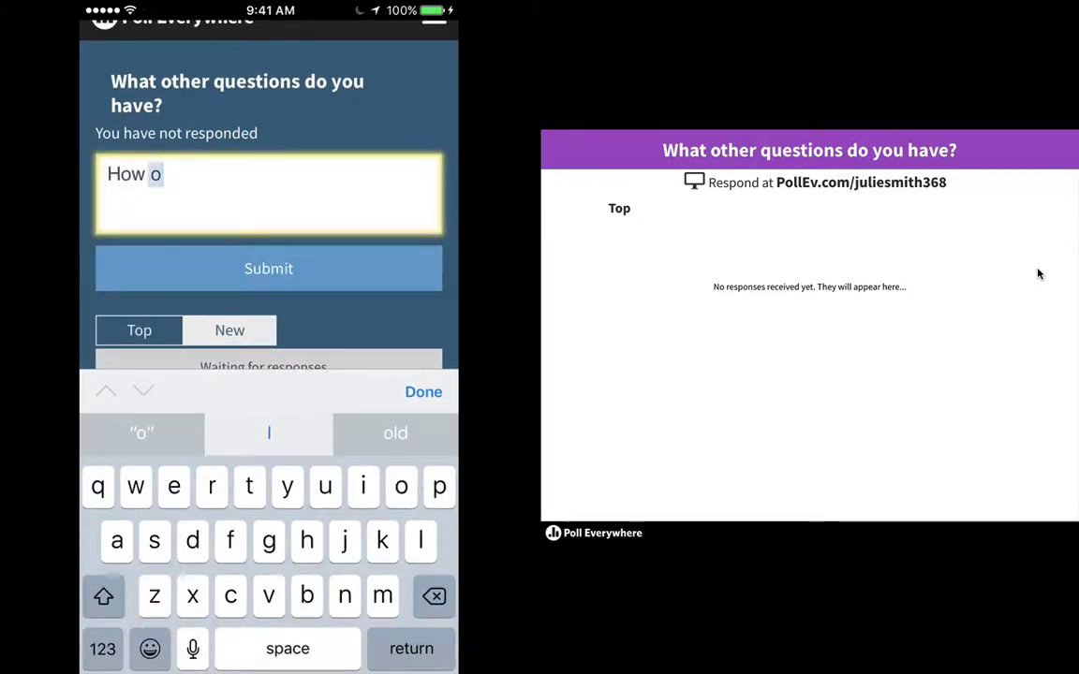
type("ld are you?")
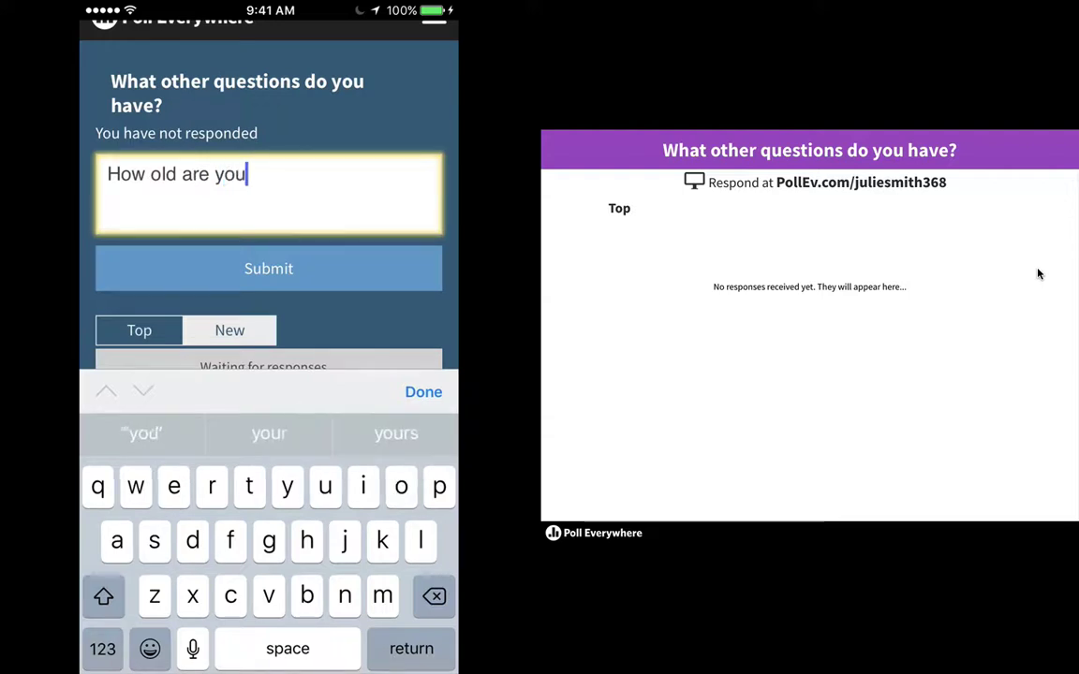
left_click(269, 269)
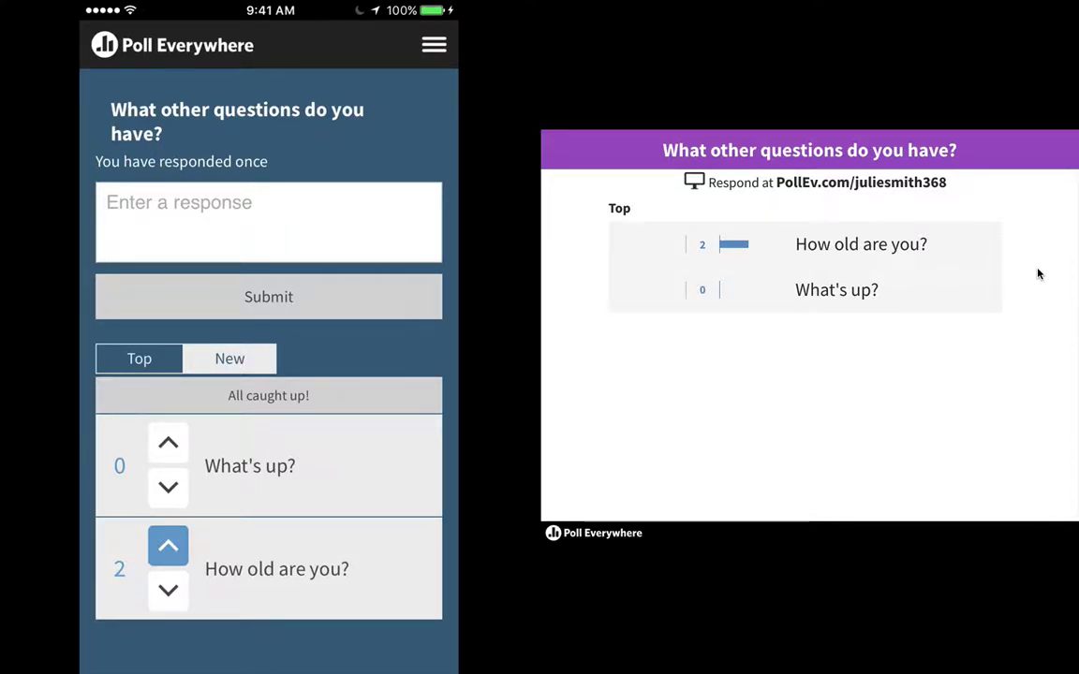
key("Right")
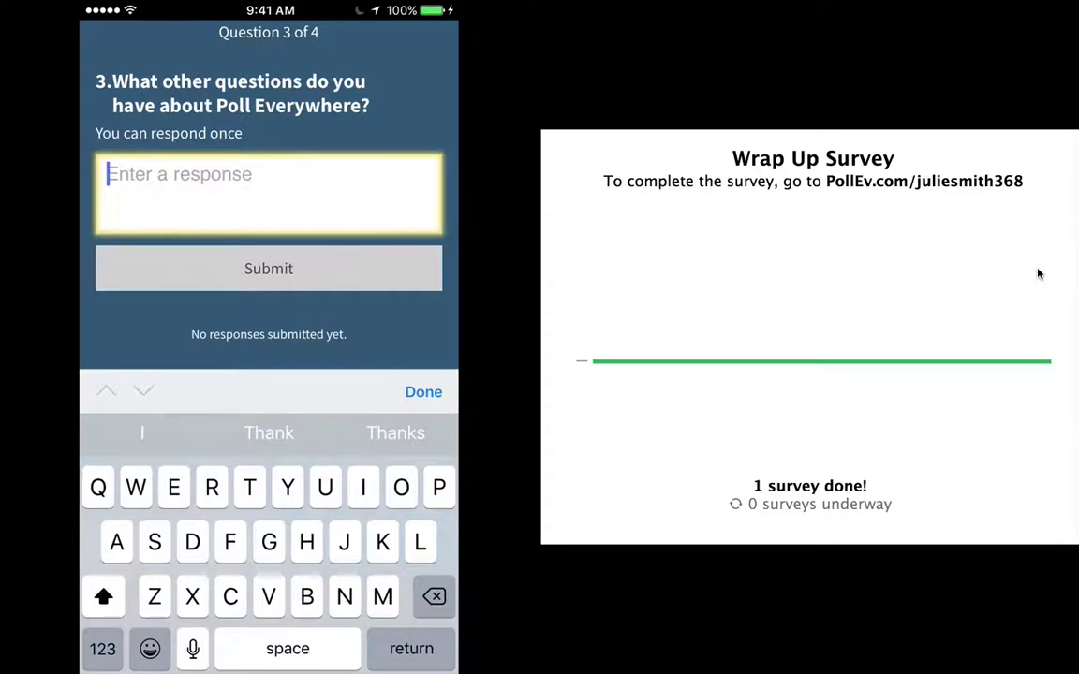
- Answer the survey with 'None at this time' and 'Google Classroom', finish it, and exit the slideshow
type("None at this time")
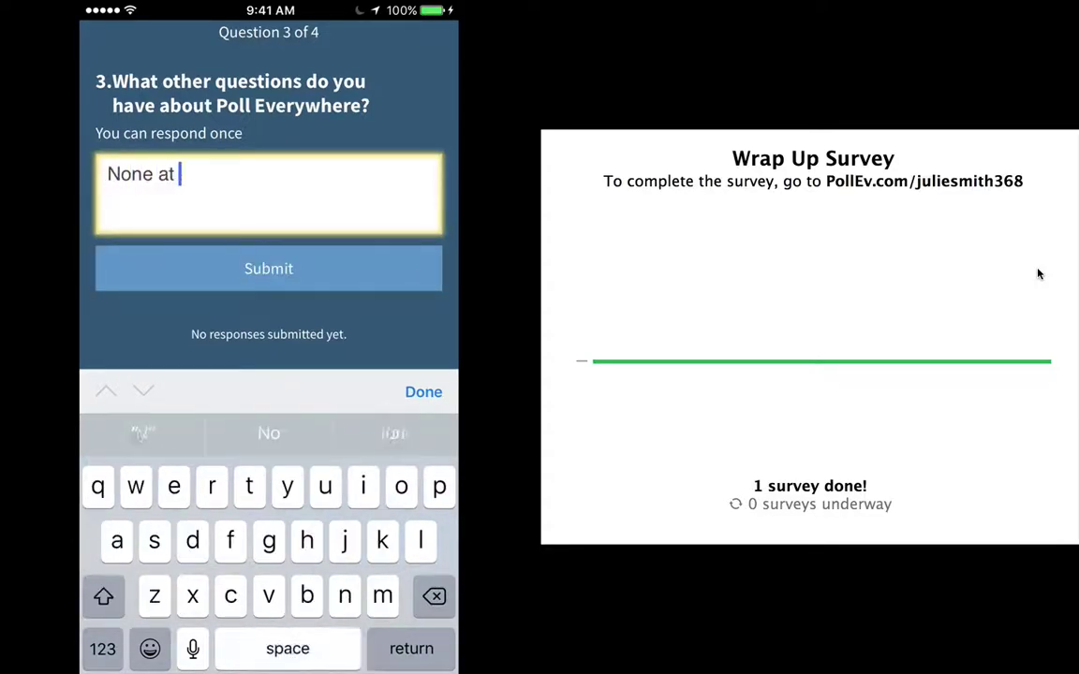
left_click(269, 268)
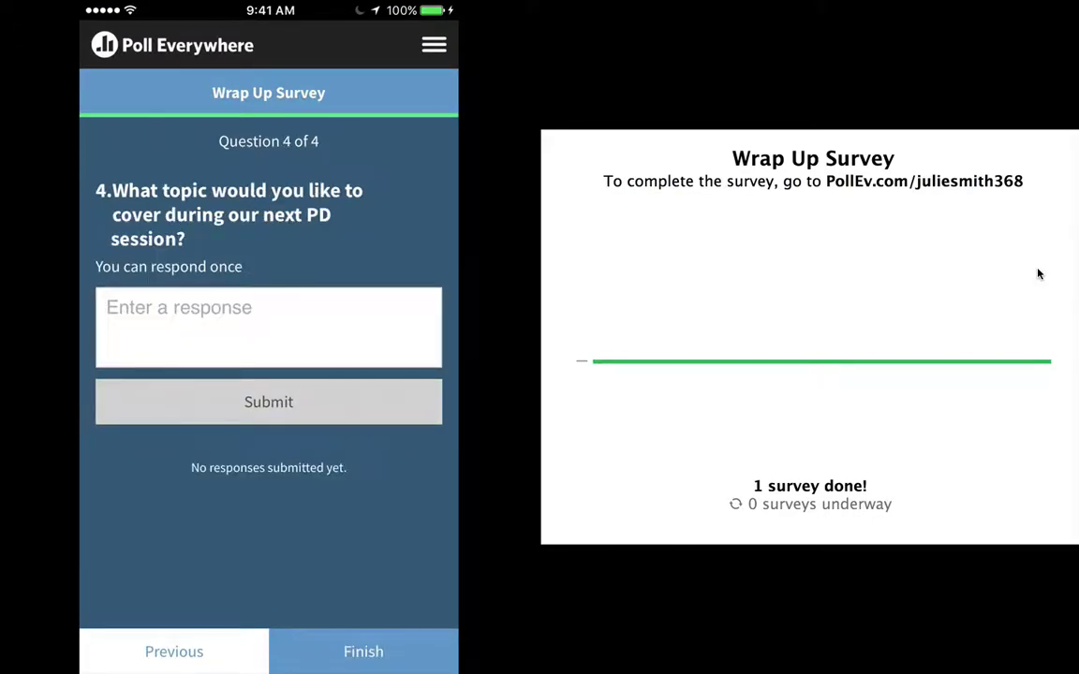
left_click(268, 327)
type("Goog")
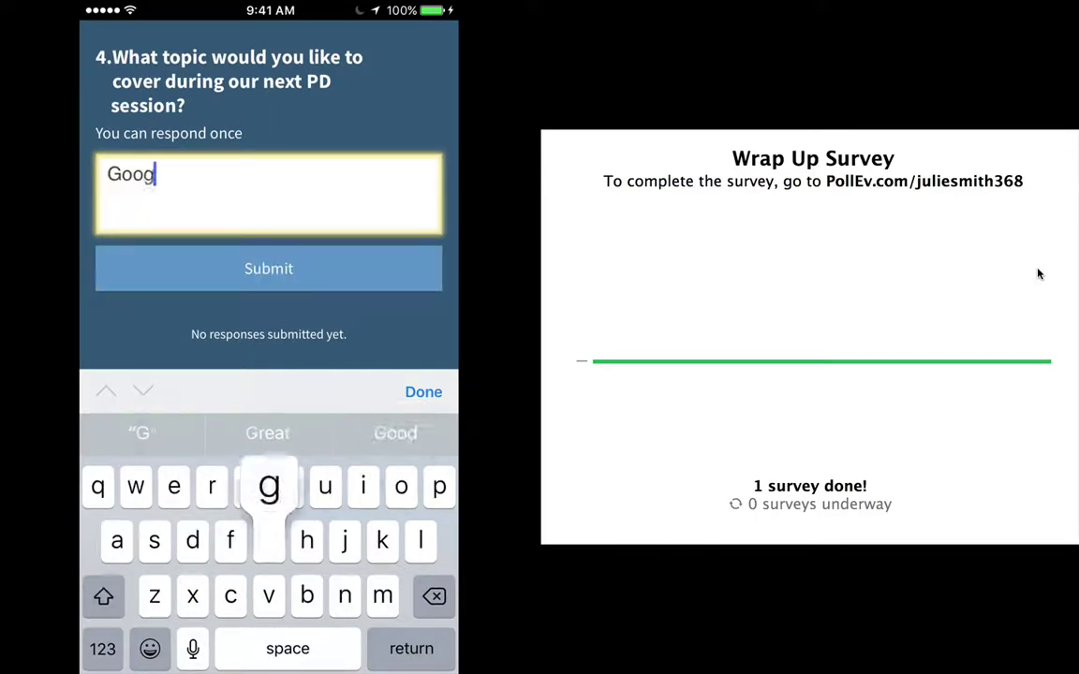
type("le Classroo")
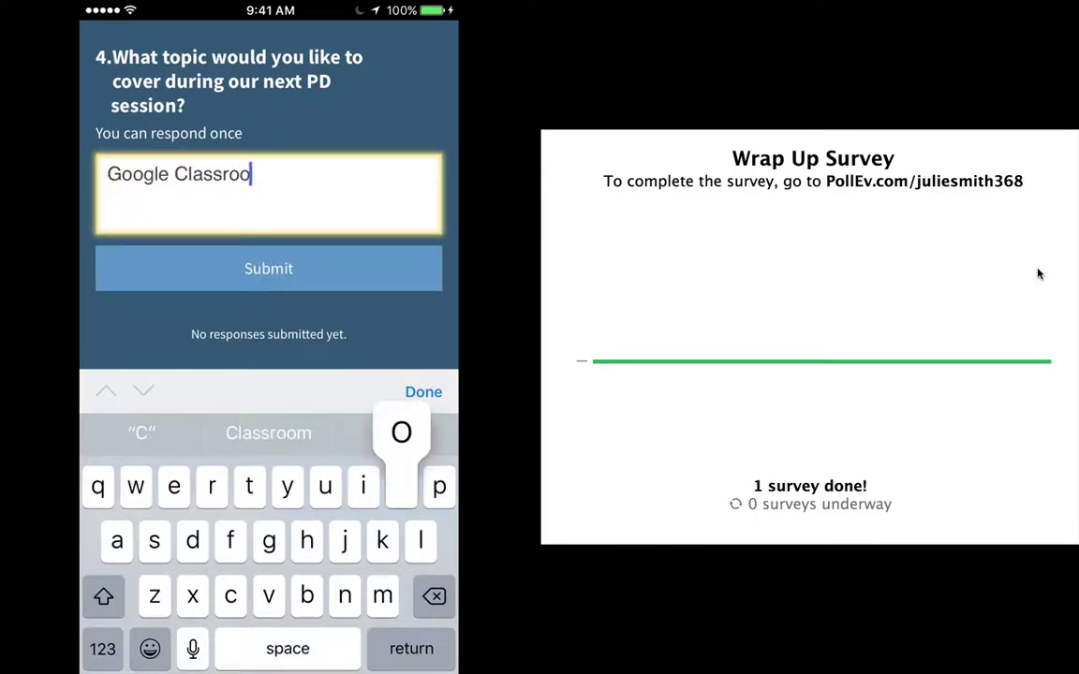
type("m")
left_click(269, 269)
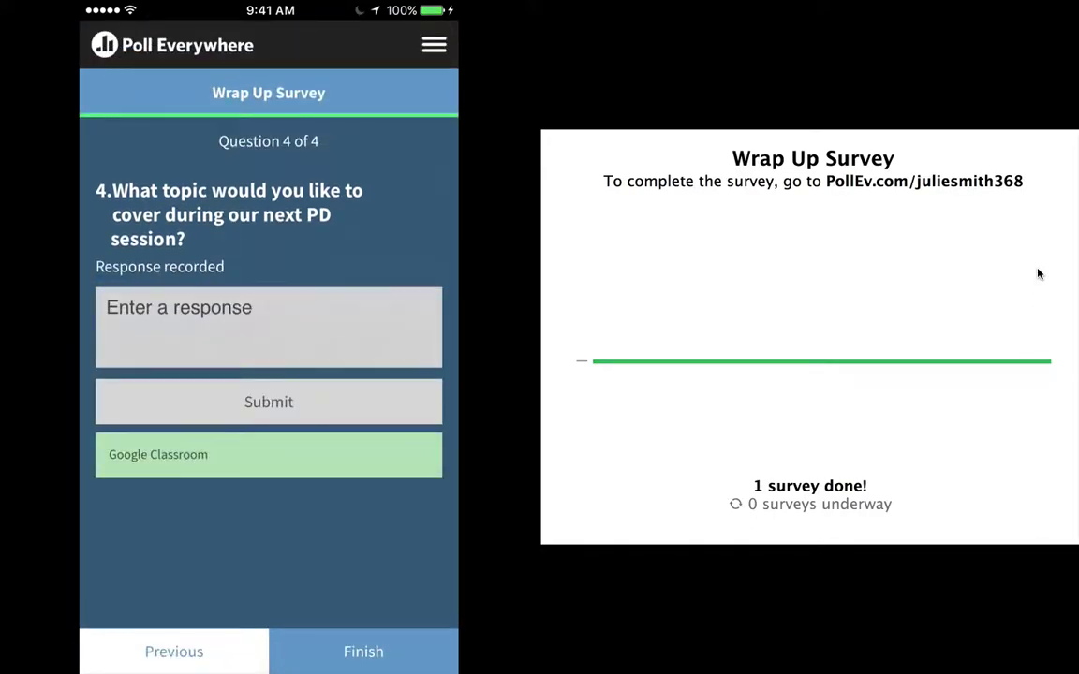
left_click(364, 651)
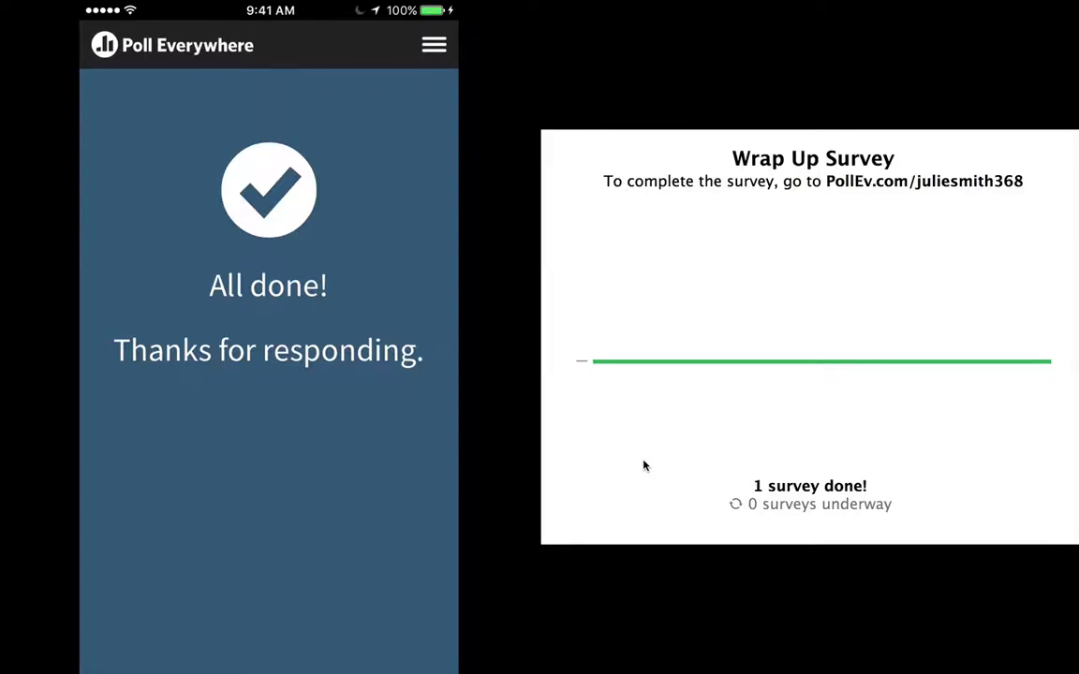
key("Escape")
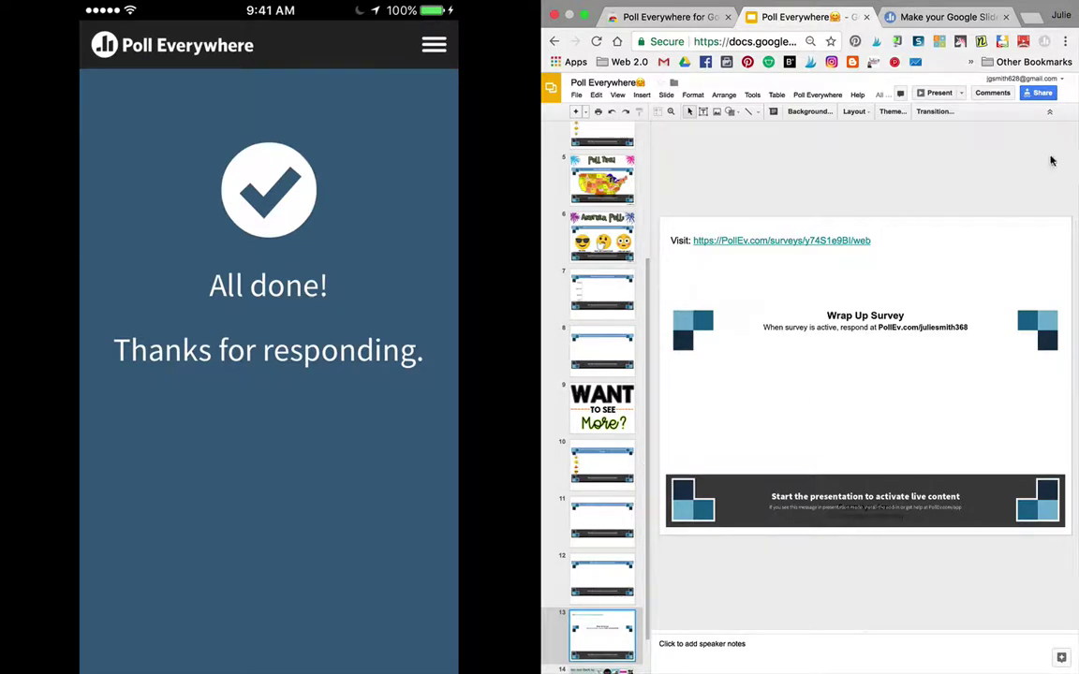
- Open the 'Poll Everywhere for Google Slides' page from the extension icon's menu
right_click(1043, 44)
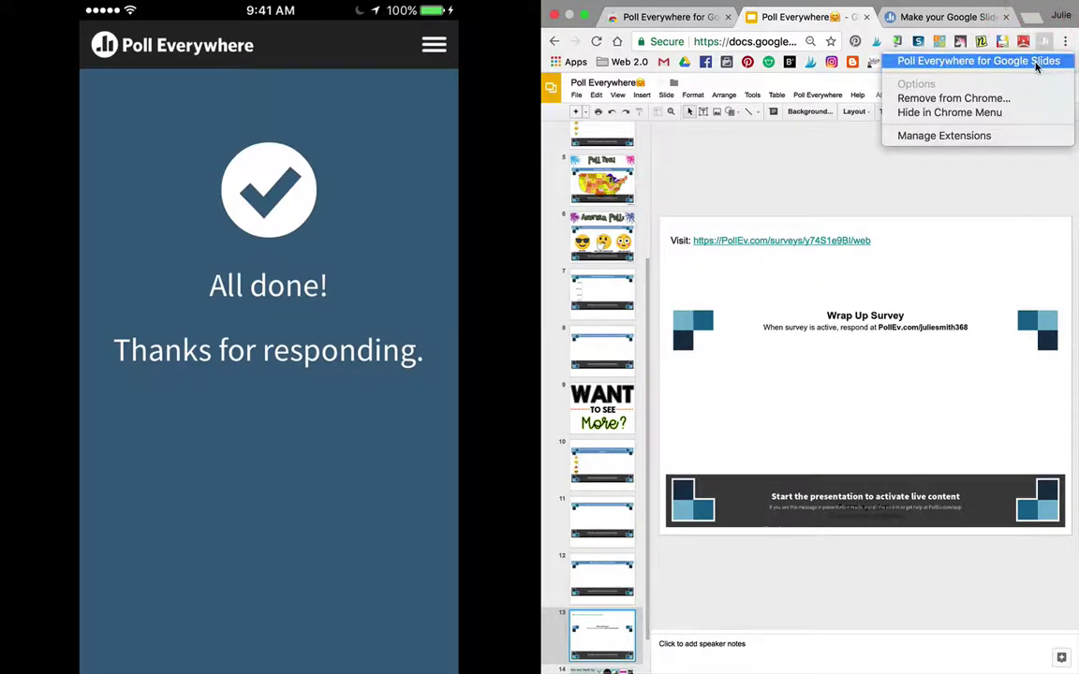
left_click(1037, 62)
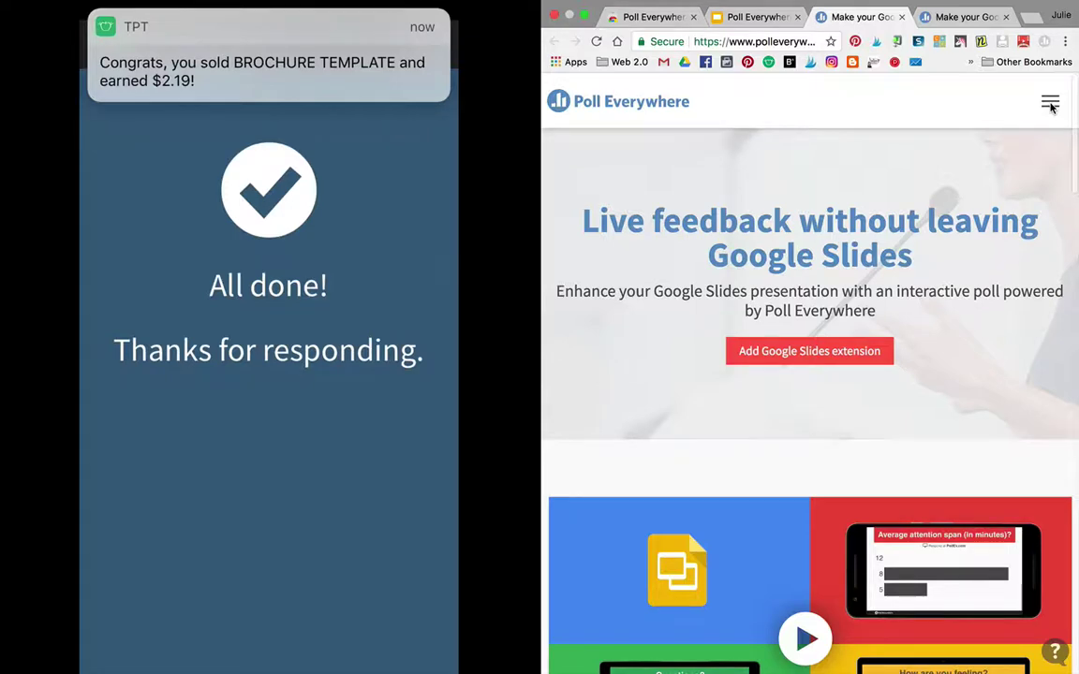
- Go to My polls and scroll through the poll groups and their response counts
left_click(1050, 104)
left_click(1050, 104)
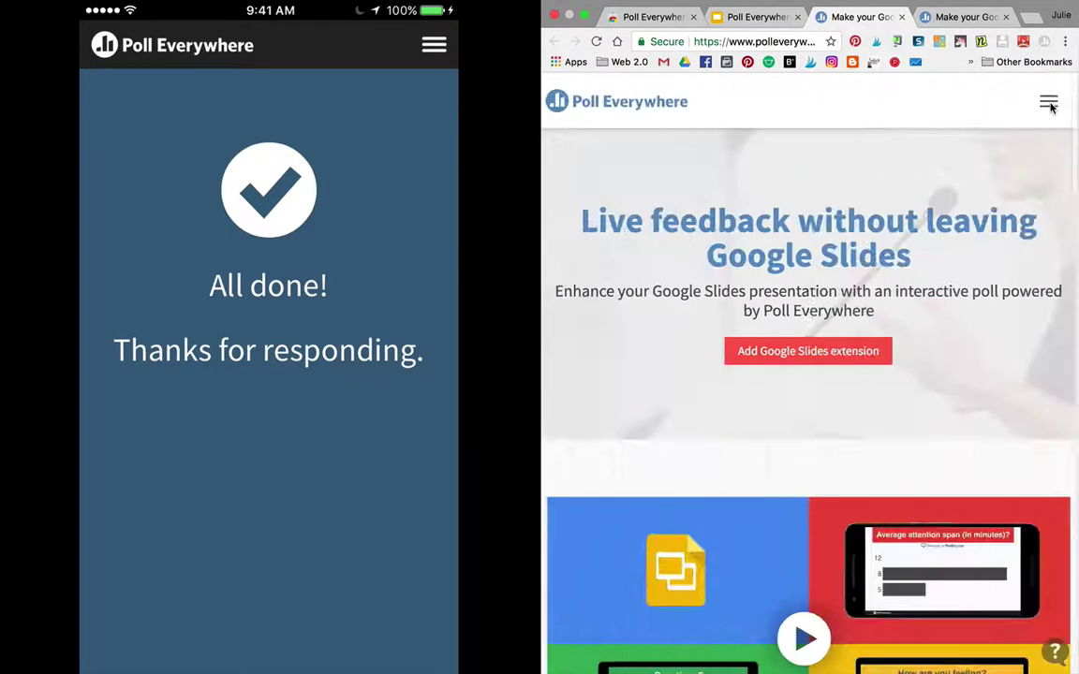
left_click(1050, 104)
left_click(839, 175)
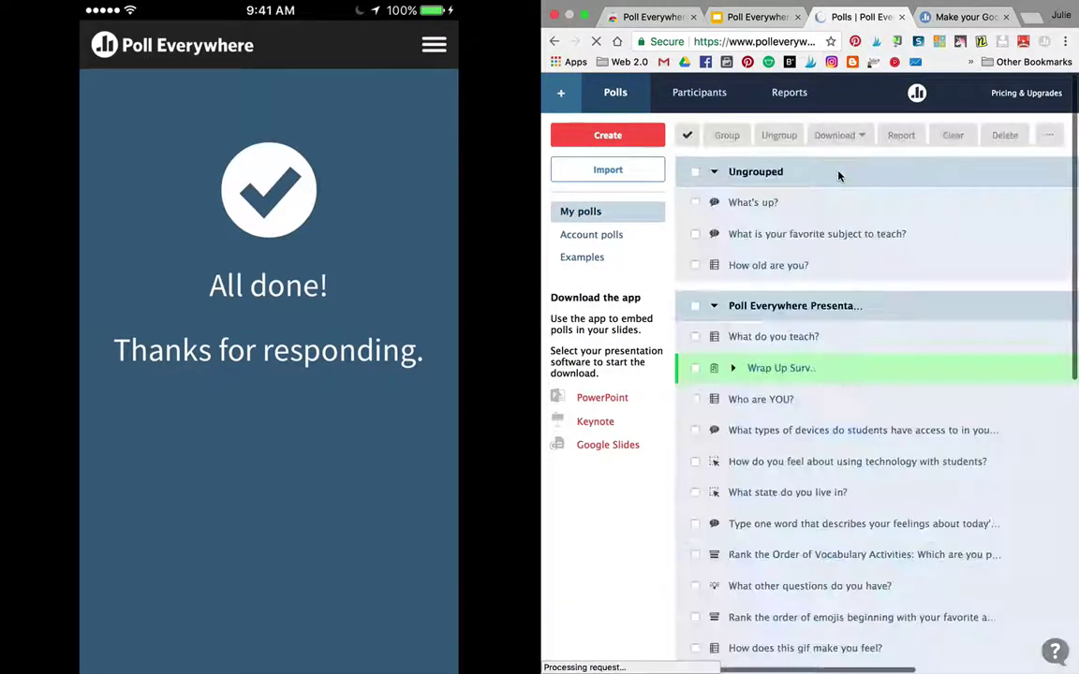
scroll(839, 175, "right", 3)
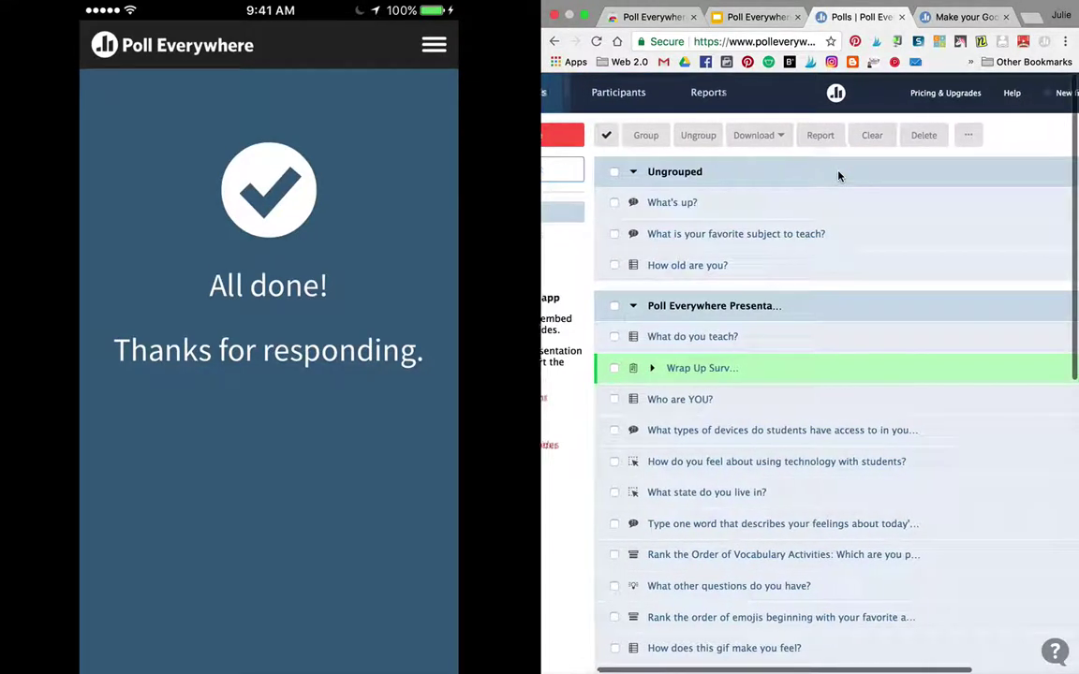
scroll(839, 175, "right", 5)
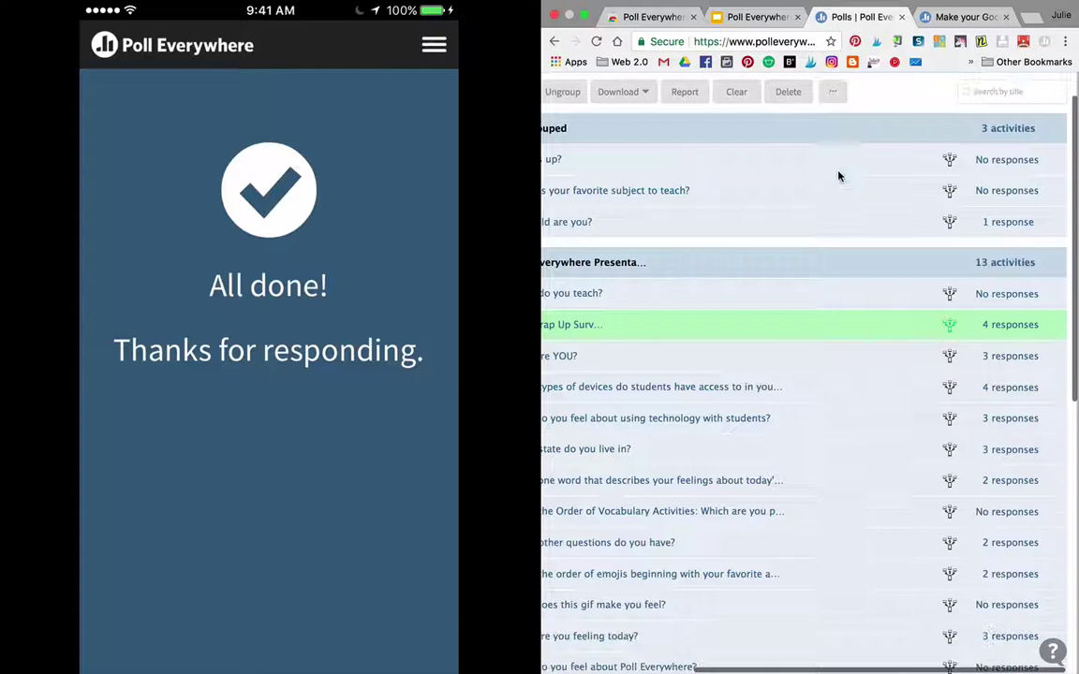
scroll(838, 176, "down", 3)
scroll(839, 176, "left", 4)
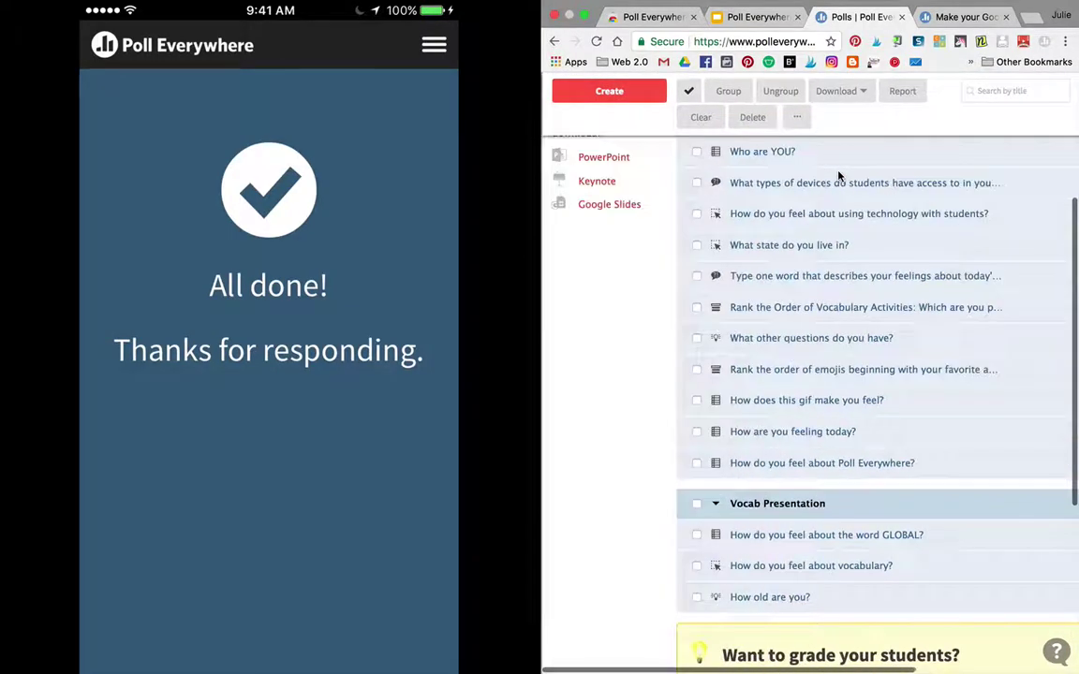
scroll(838, 176, "right", 3)
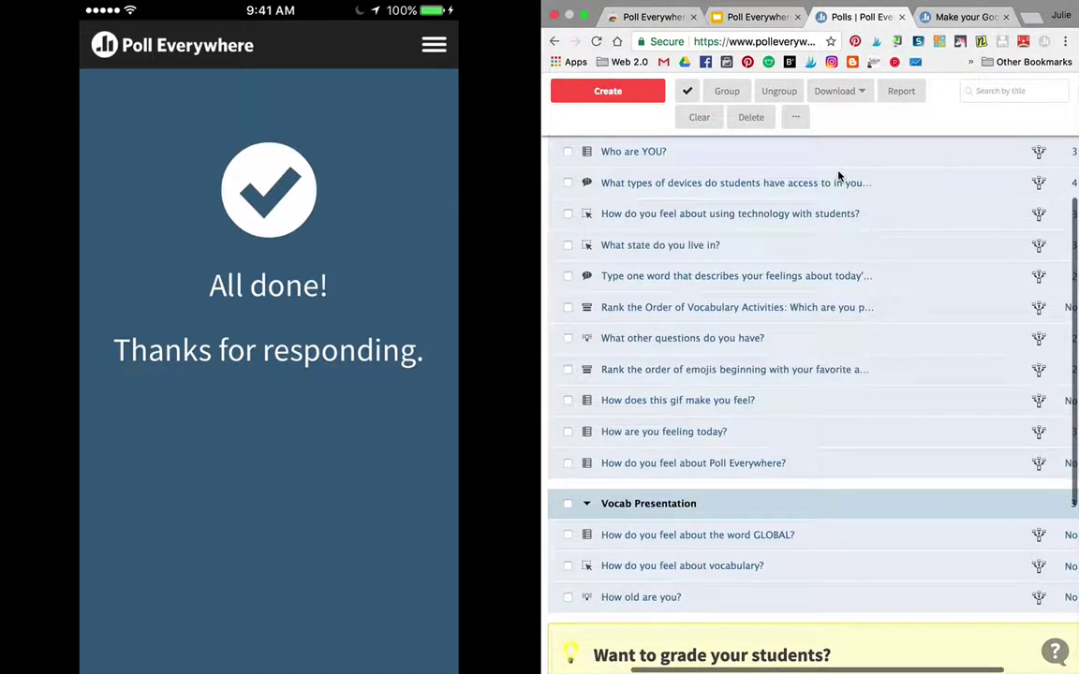
scroll(838, 176, "up", 3)
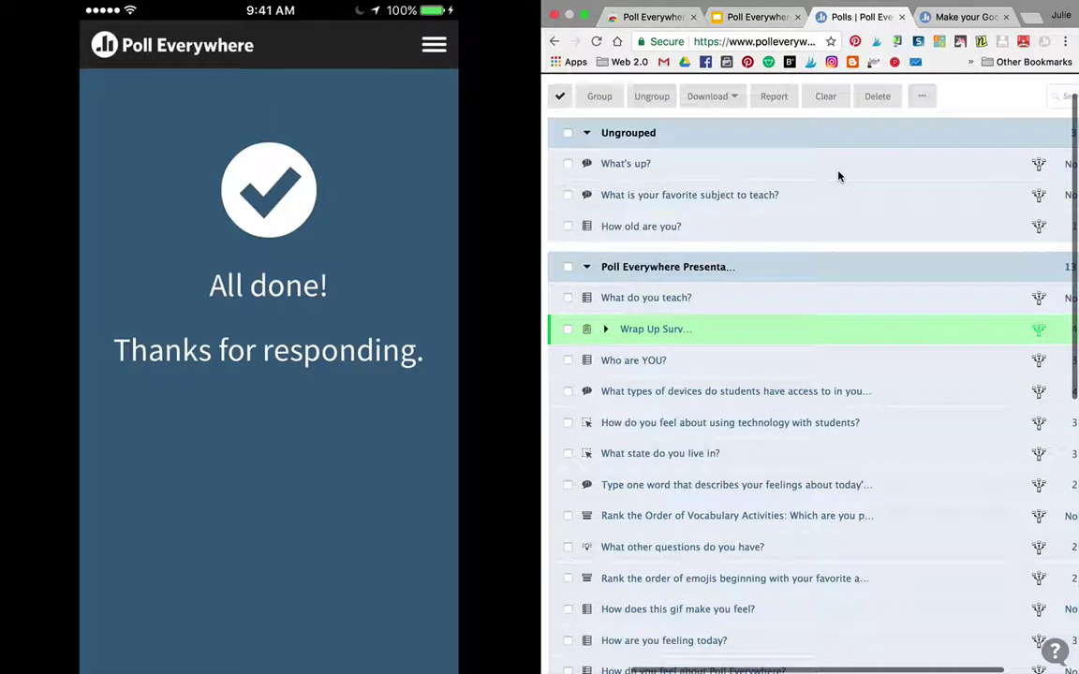
- Clear and archive results for the whole Poll Everywhere Presentation group, then return to the deck
left_click(567, 268)
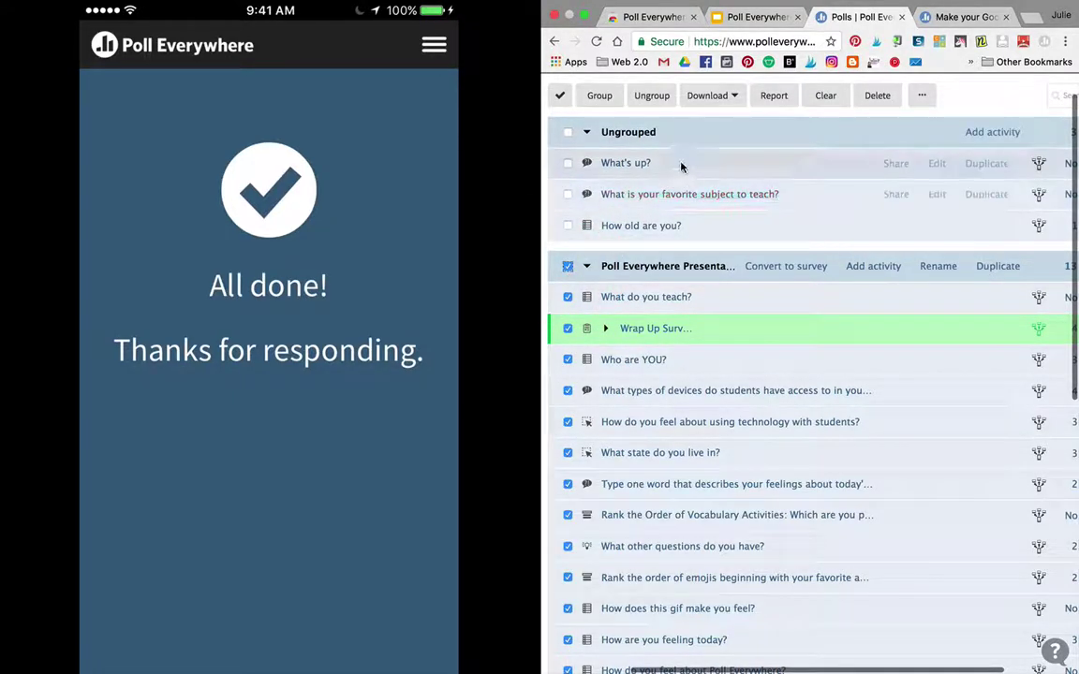
left_click(813, 98)
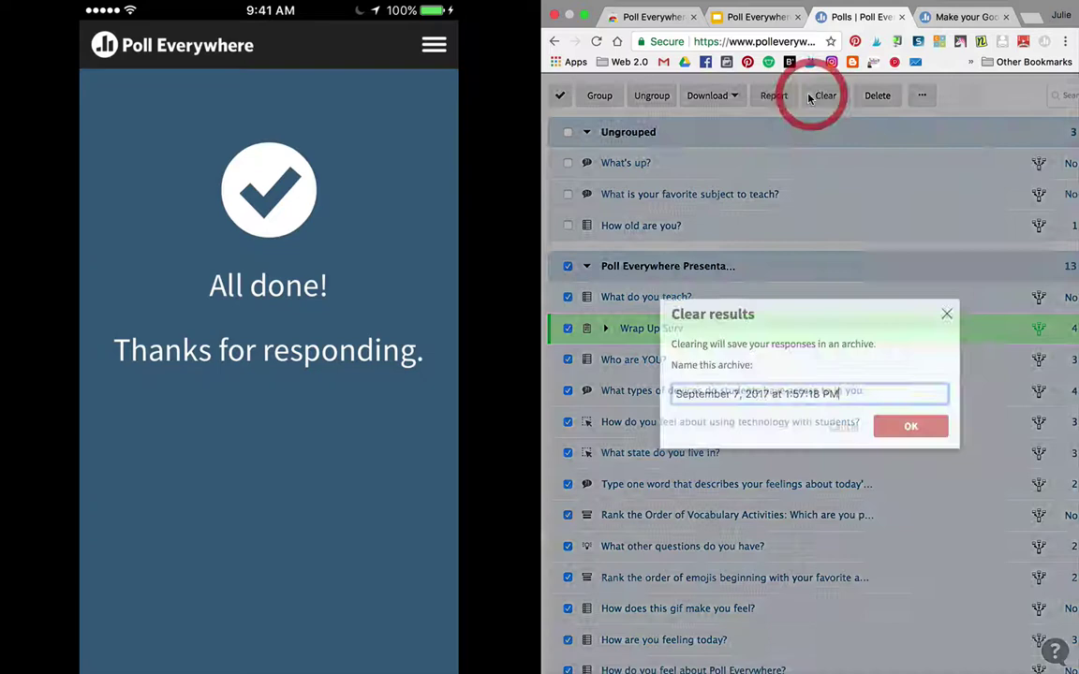
left_click(941, 435)
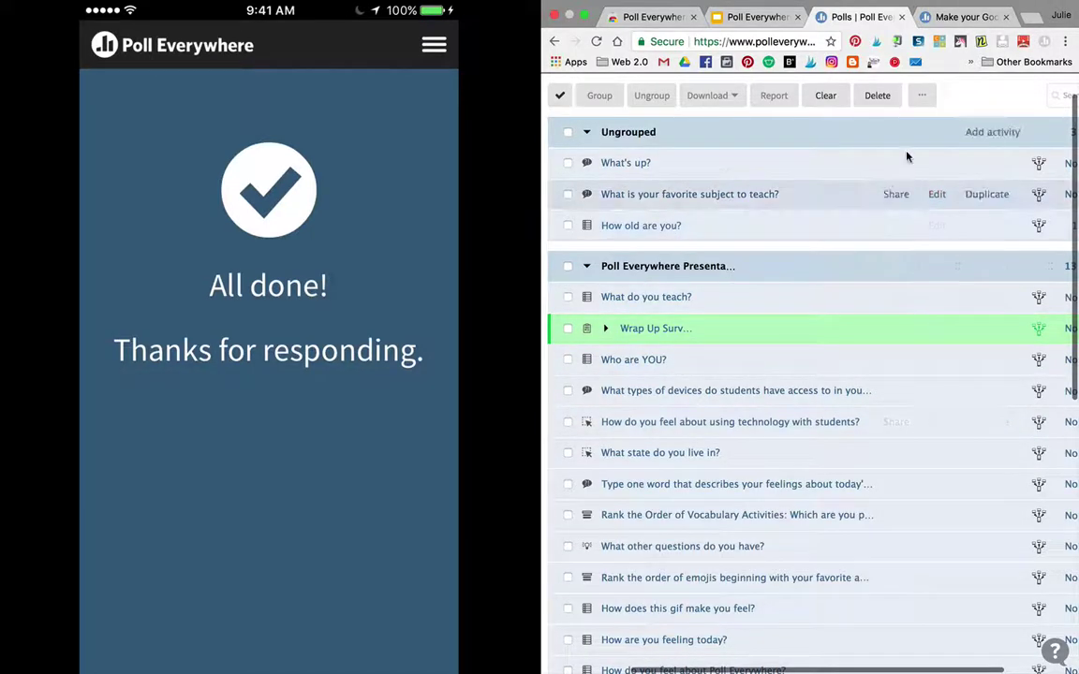
left_click(729, 19)
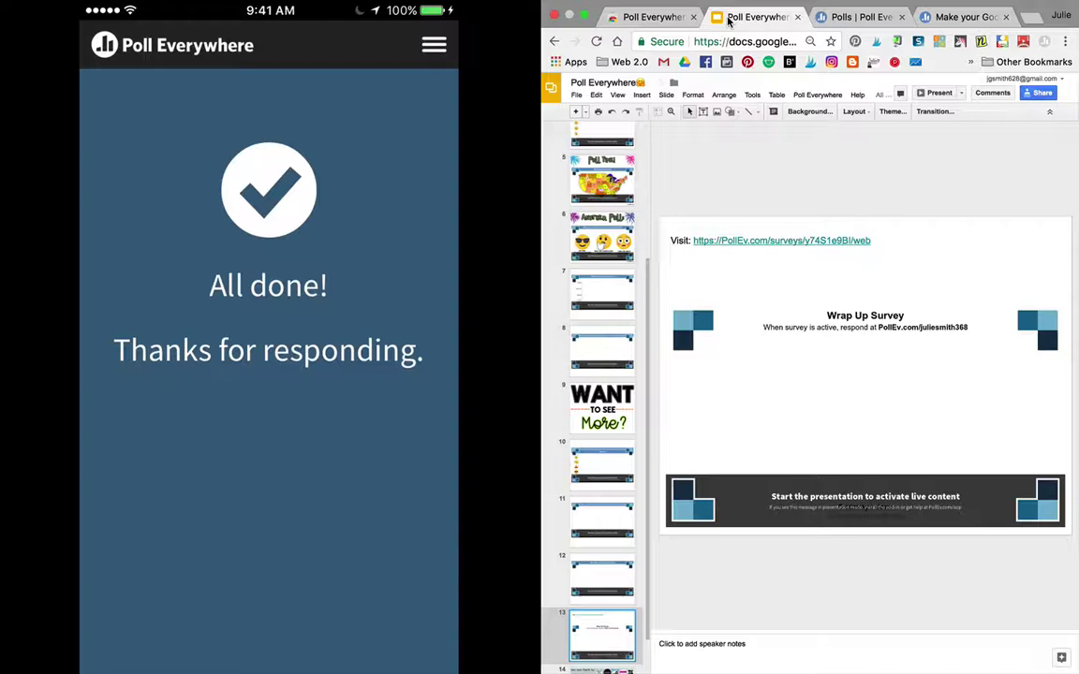
- Start a new poll via the Poll Everywhere add-on's New > Poll option
left_click(819, 96)
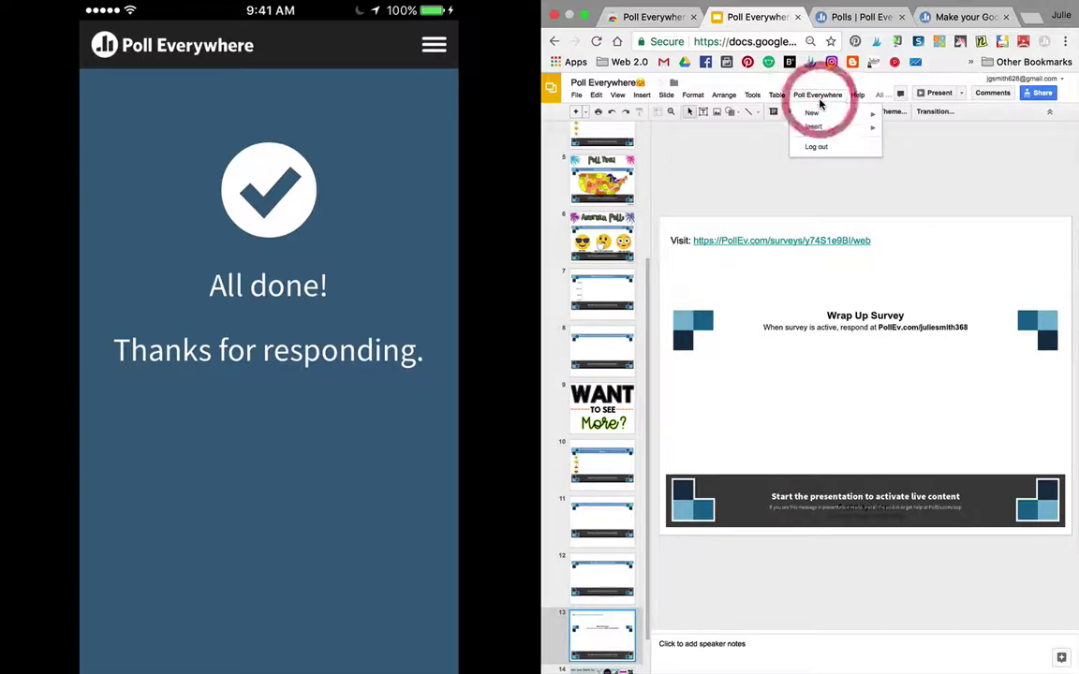
mouse_move(833, 114)
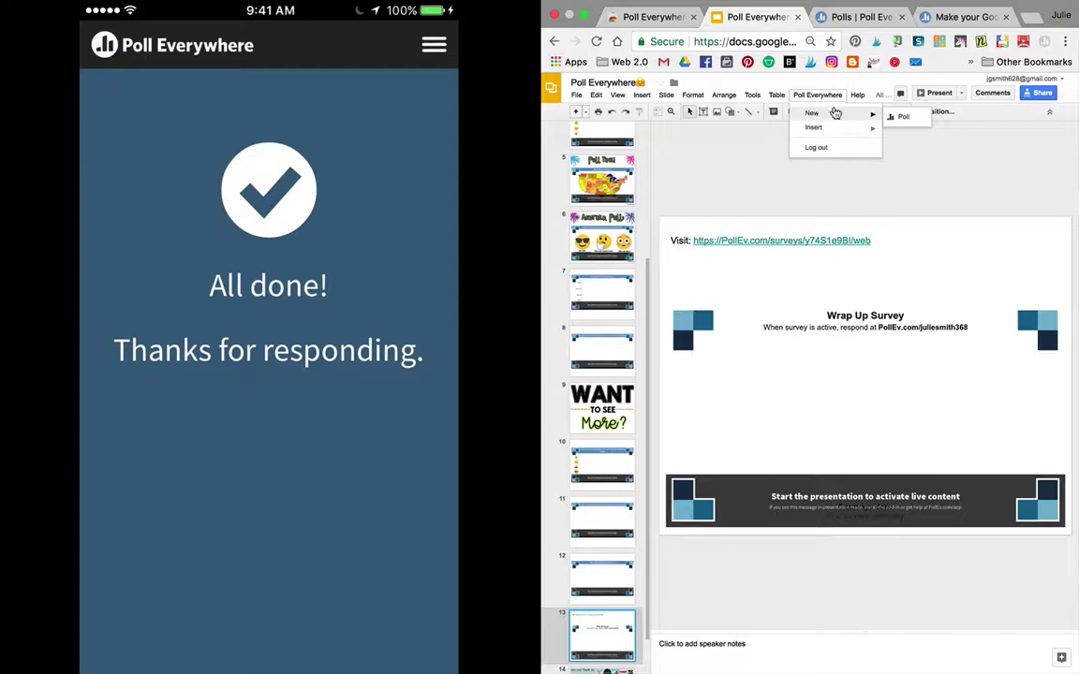
left_click(905, 116)
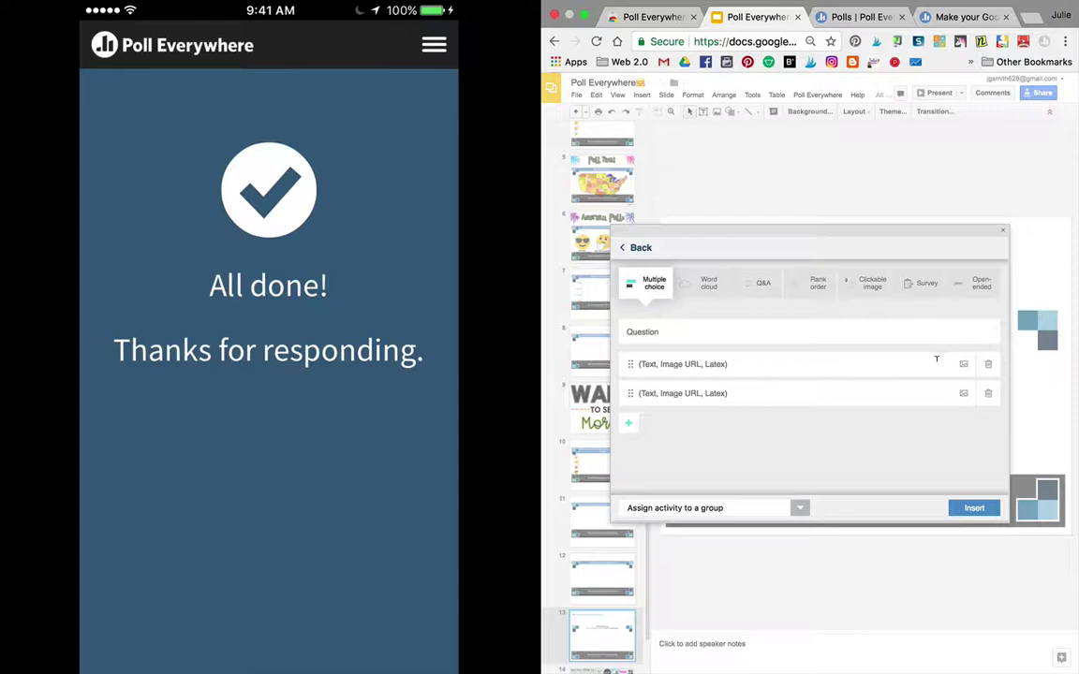
- Insert a Q&A poll asking 'Did you have fun?' as a new slide 14
left_click(714, 290)
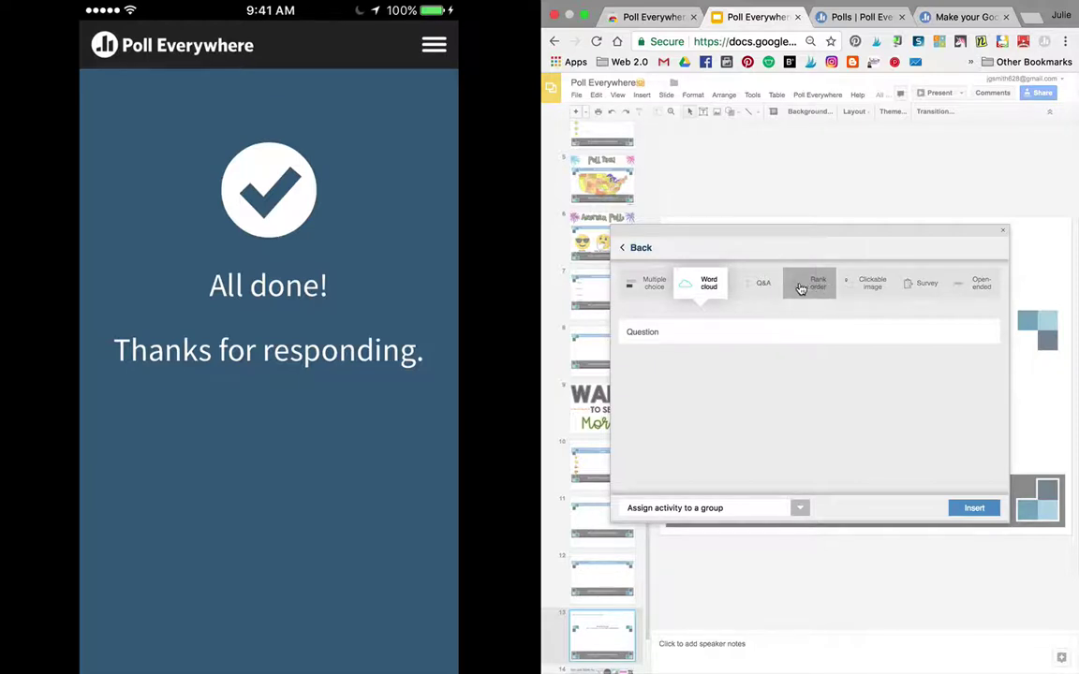
left_click(764, 284)
left_click(753, 333)
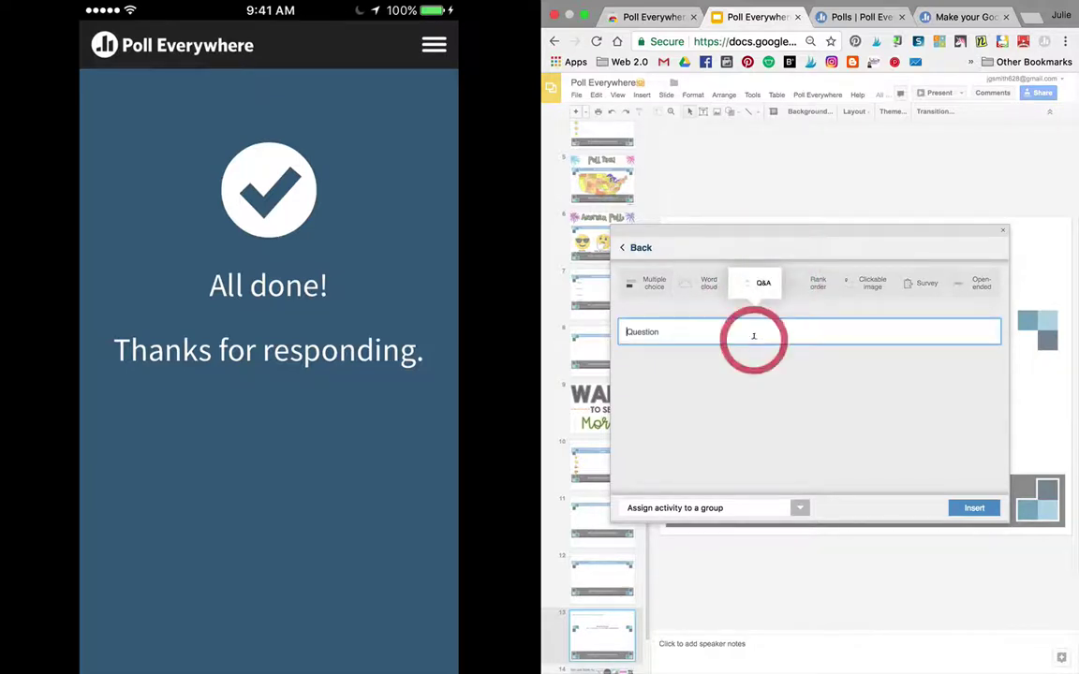
type("Did you hav")
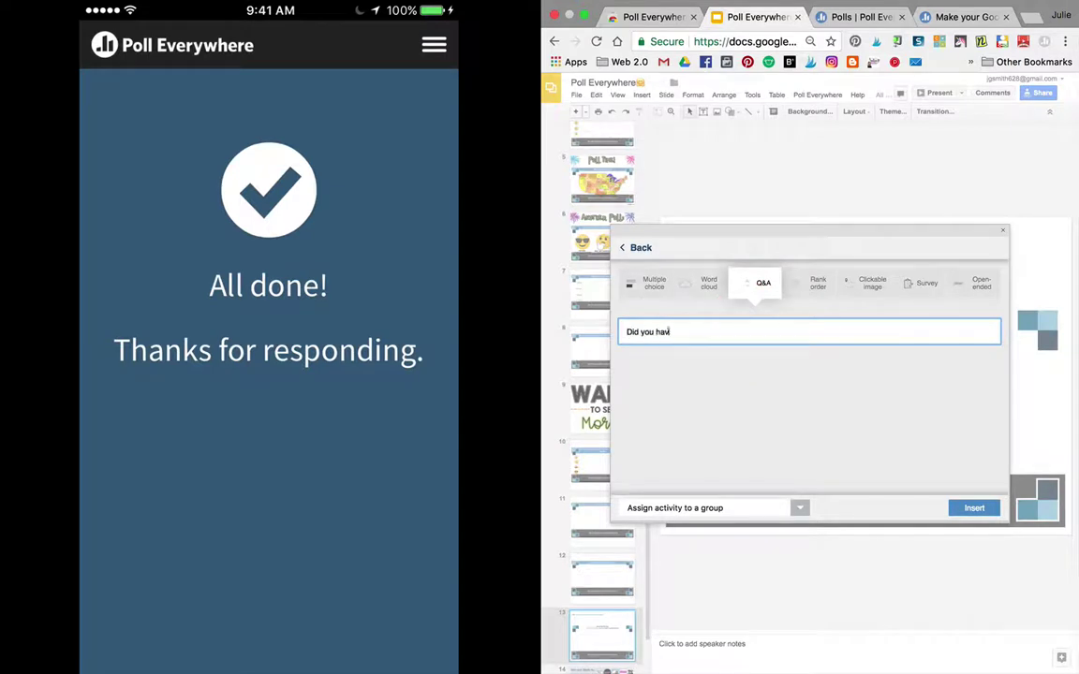
type("e fun?")
left_click(956, 513)
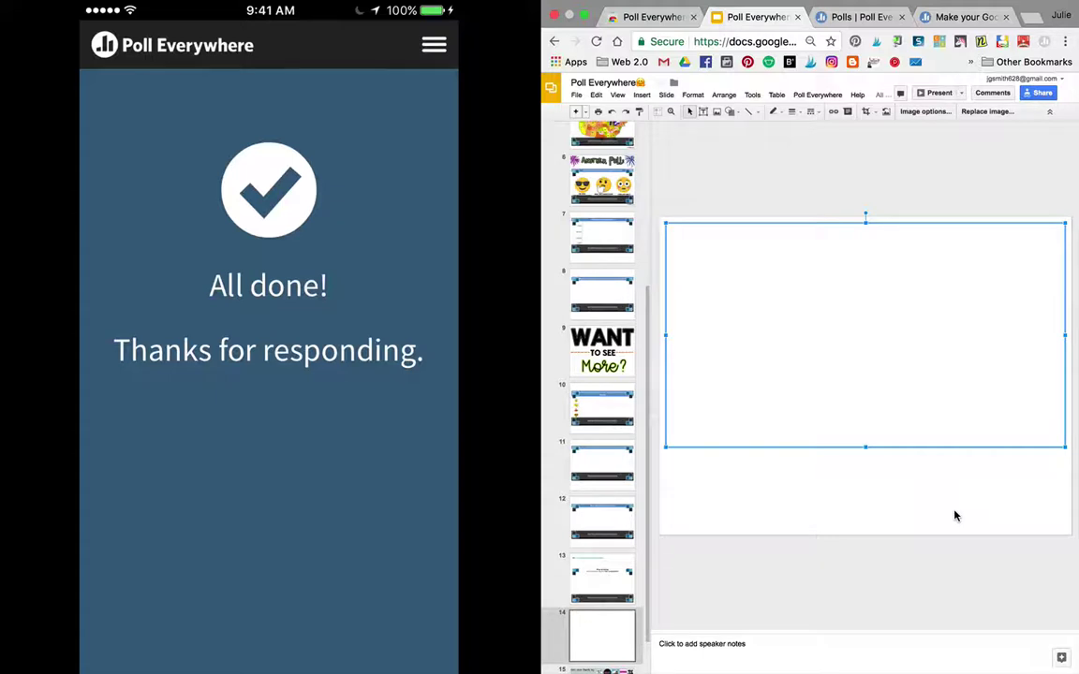
- Drag the 'Did you have fun?' poll image lower on slide 14 and start presenting
left_click(604, 567)
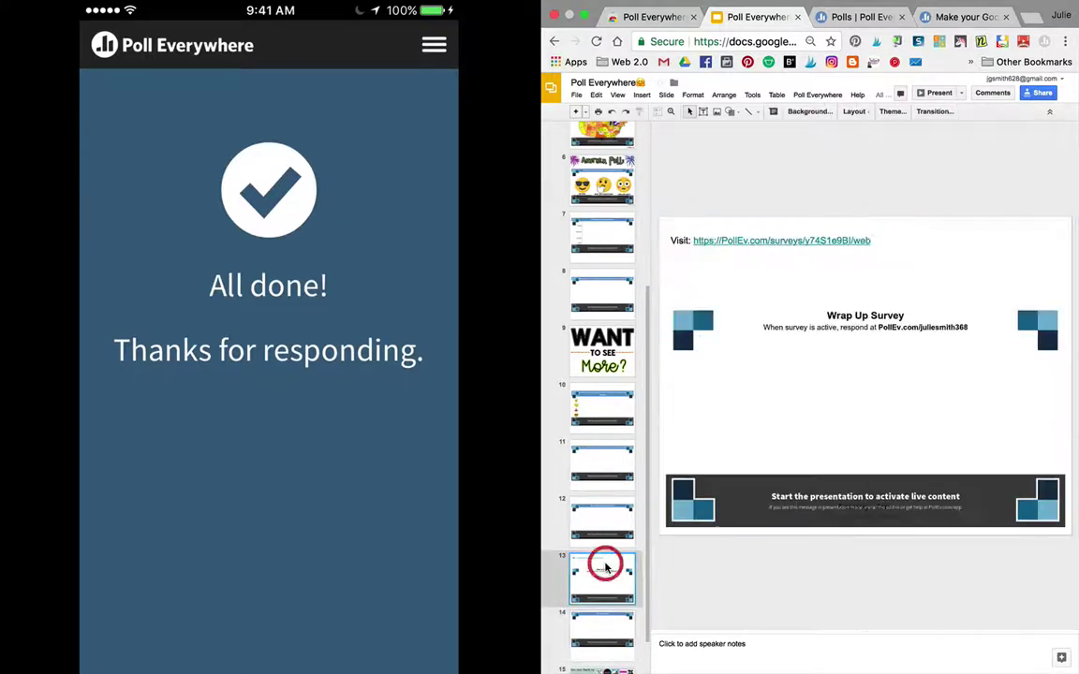
left_click(604, 628)
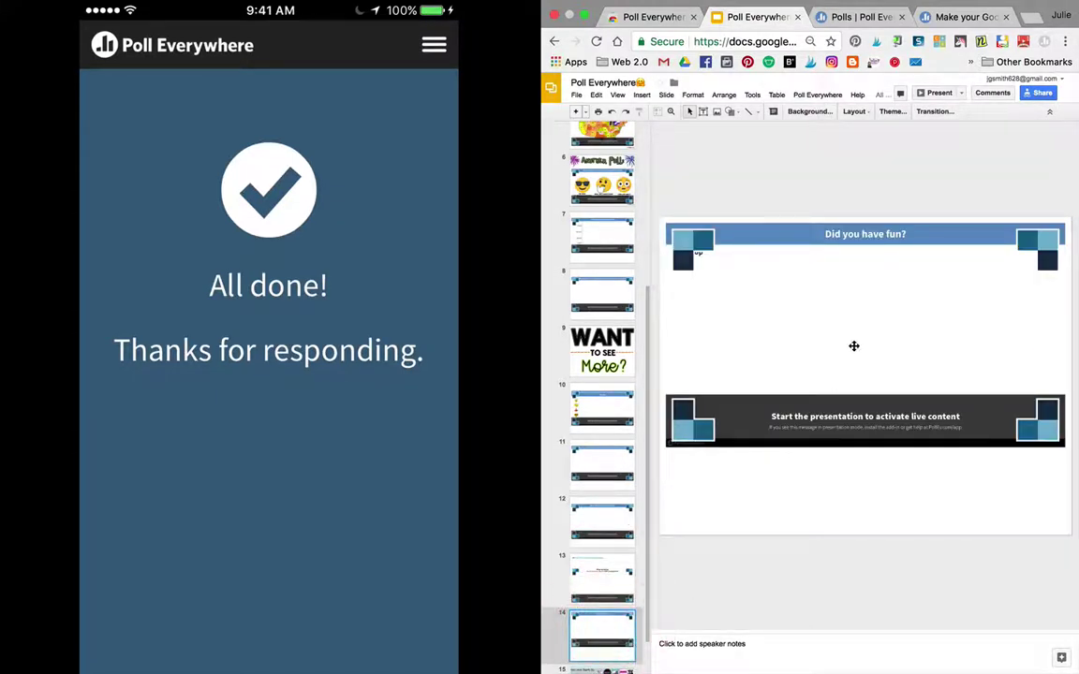
left_click_drag(854, 346, 855, 422)
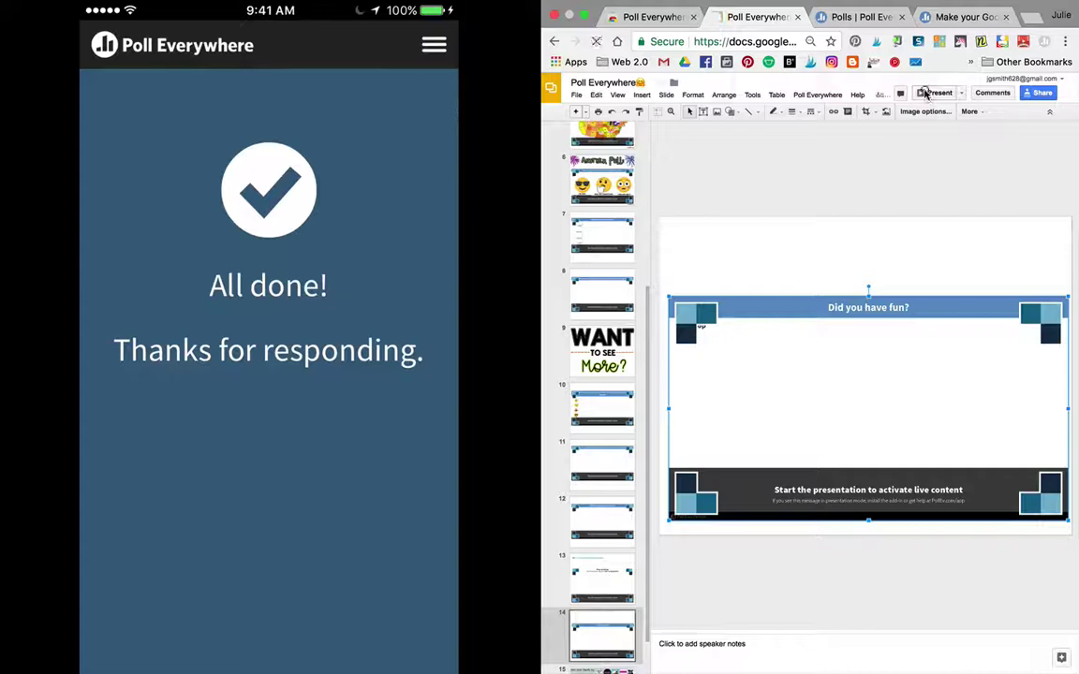
left_click(926, 94)
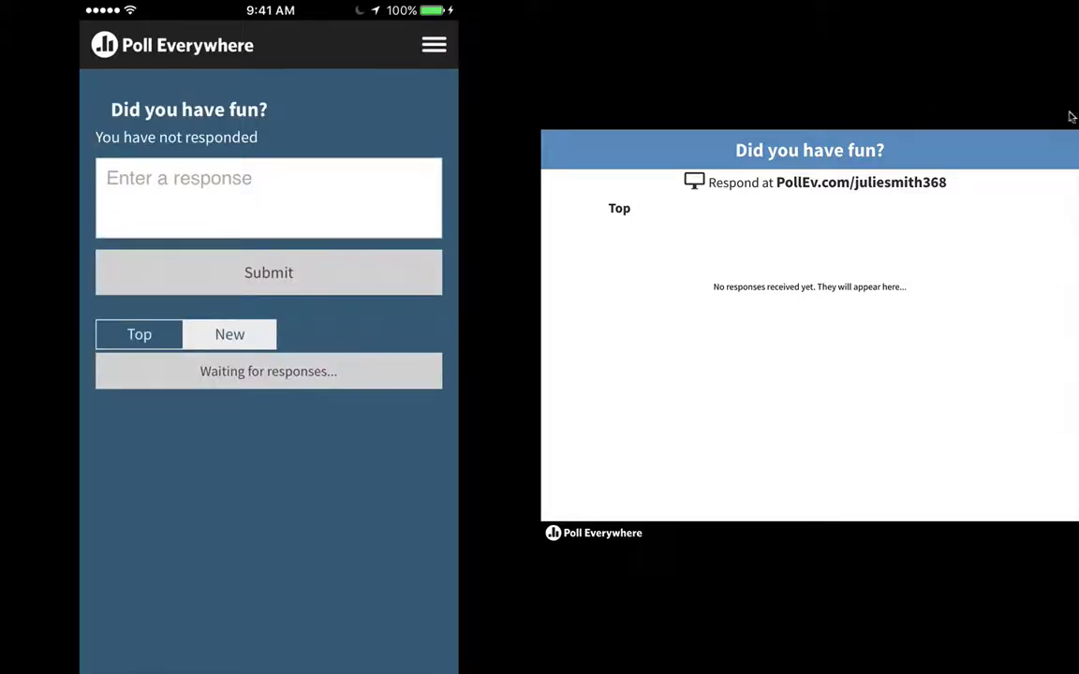
- Exit the live slide 14 presentation with Esc
mouse_move(1060, 178)
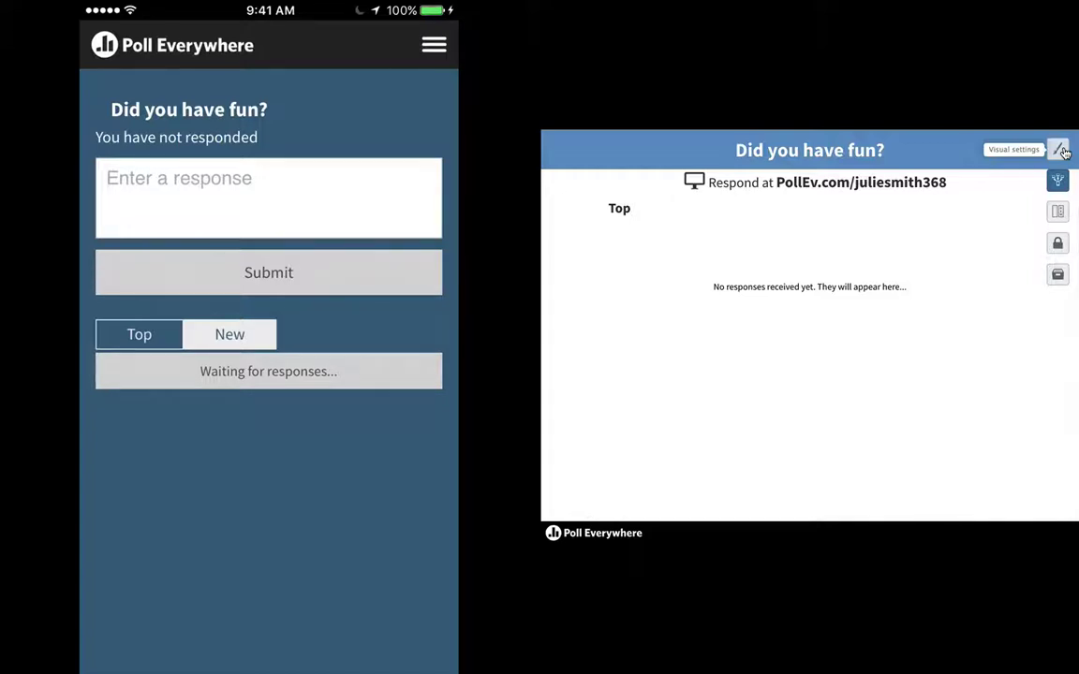
key("Escape")
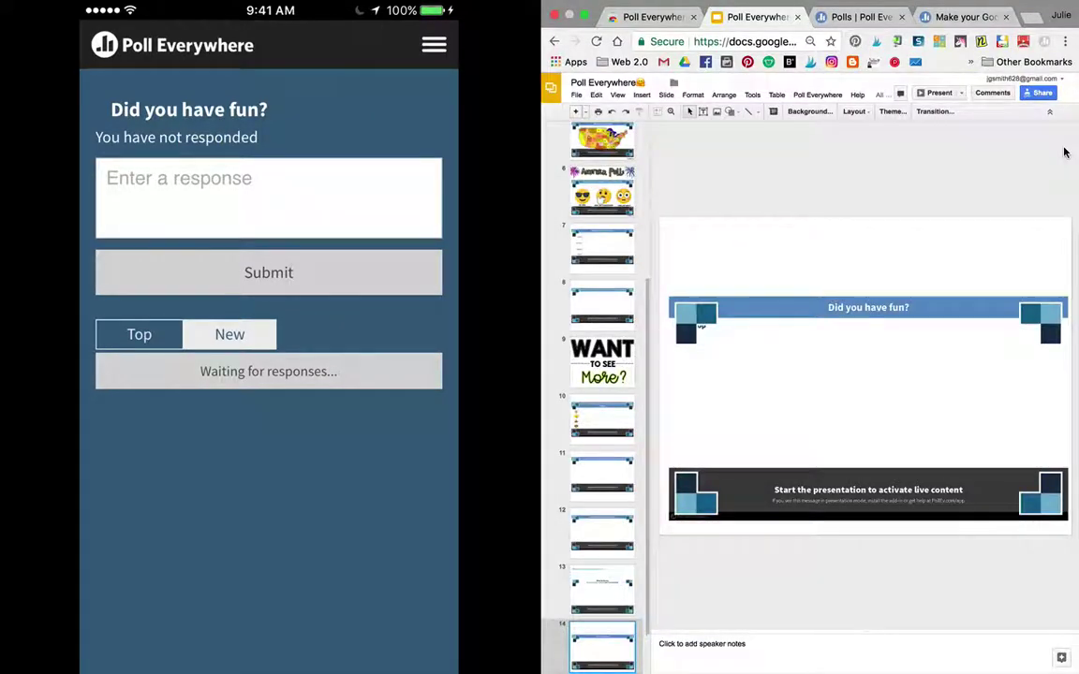